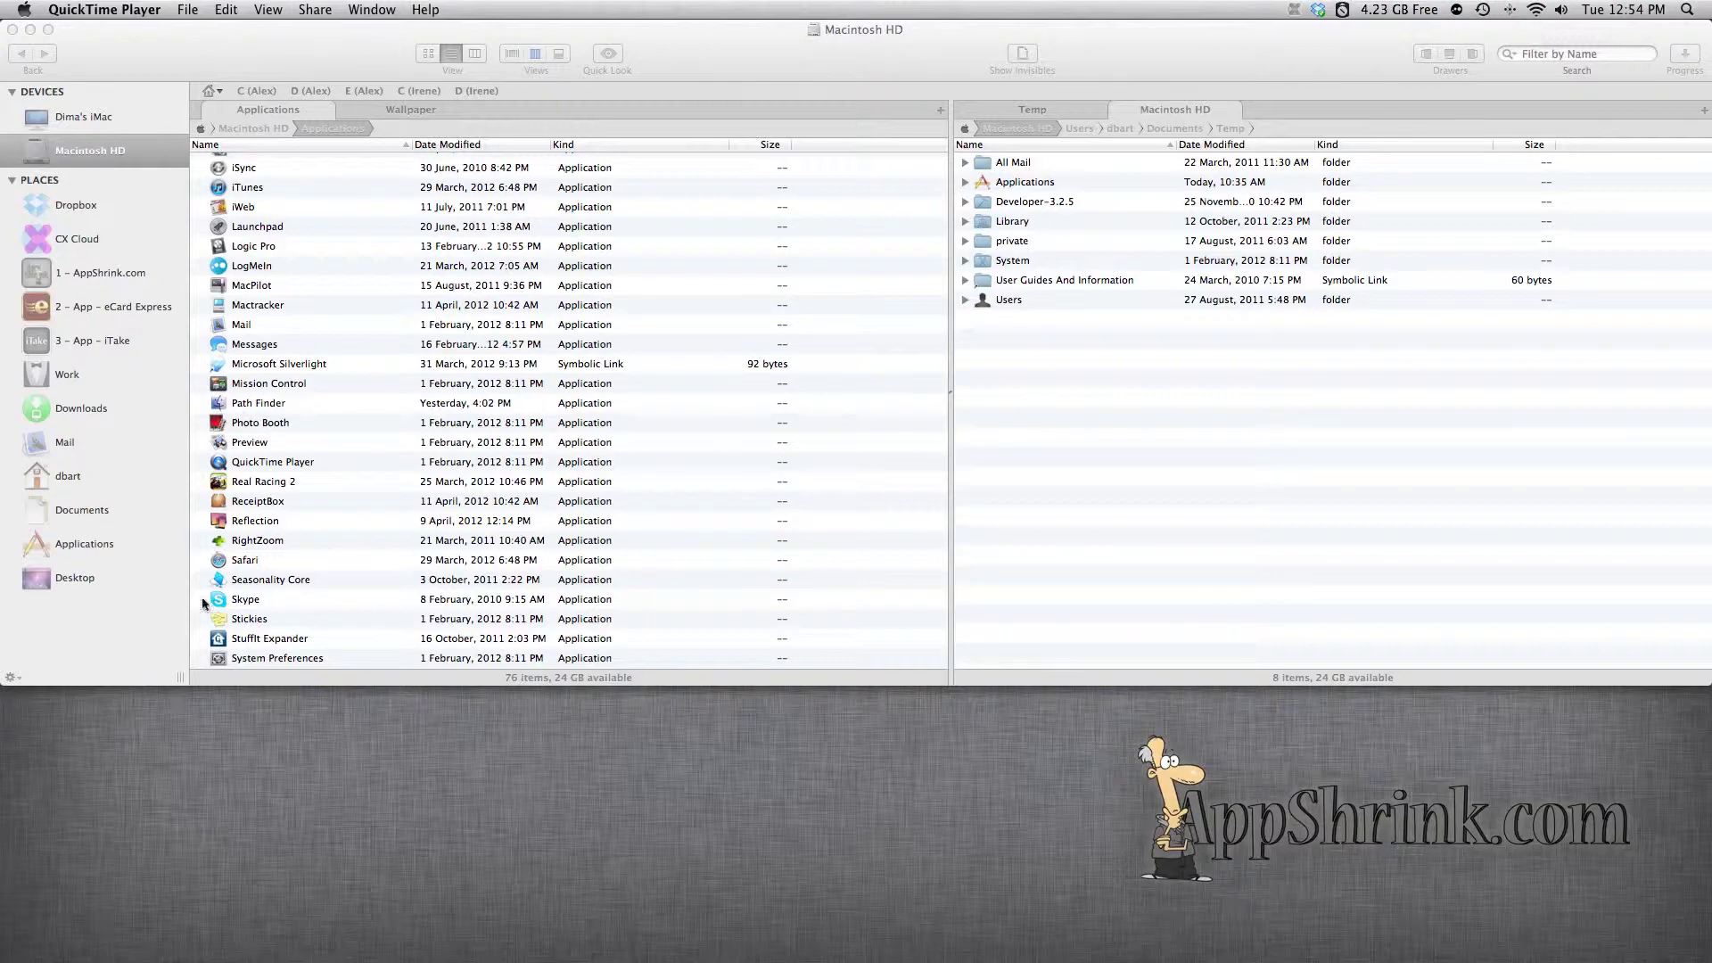
Step: Bring Path Finder forward on Applications and show the top level of Macintosh HD in the right pane
{"action": "mouse_move", "coordinate": [211, 956]}
{"action": "left_click", "coordinate": [179, 542]}
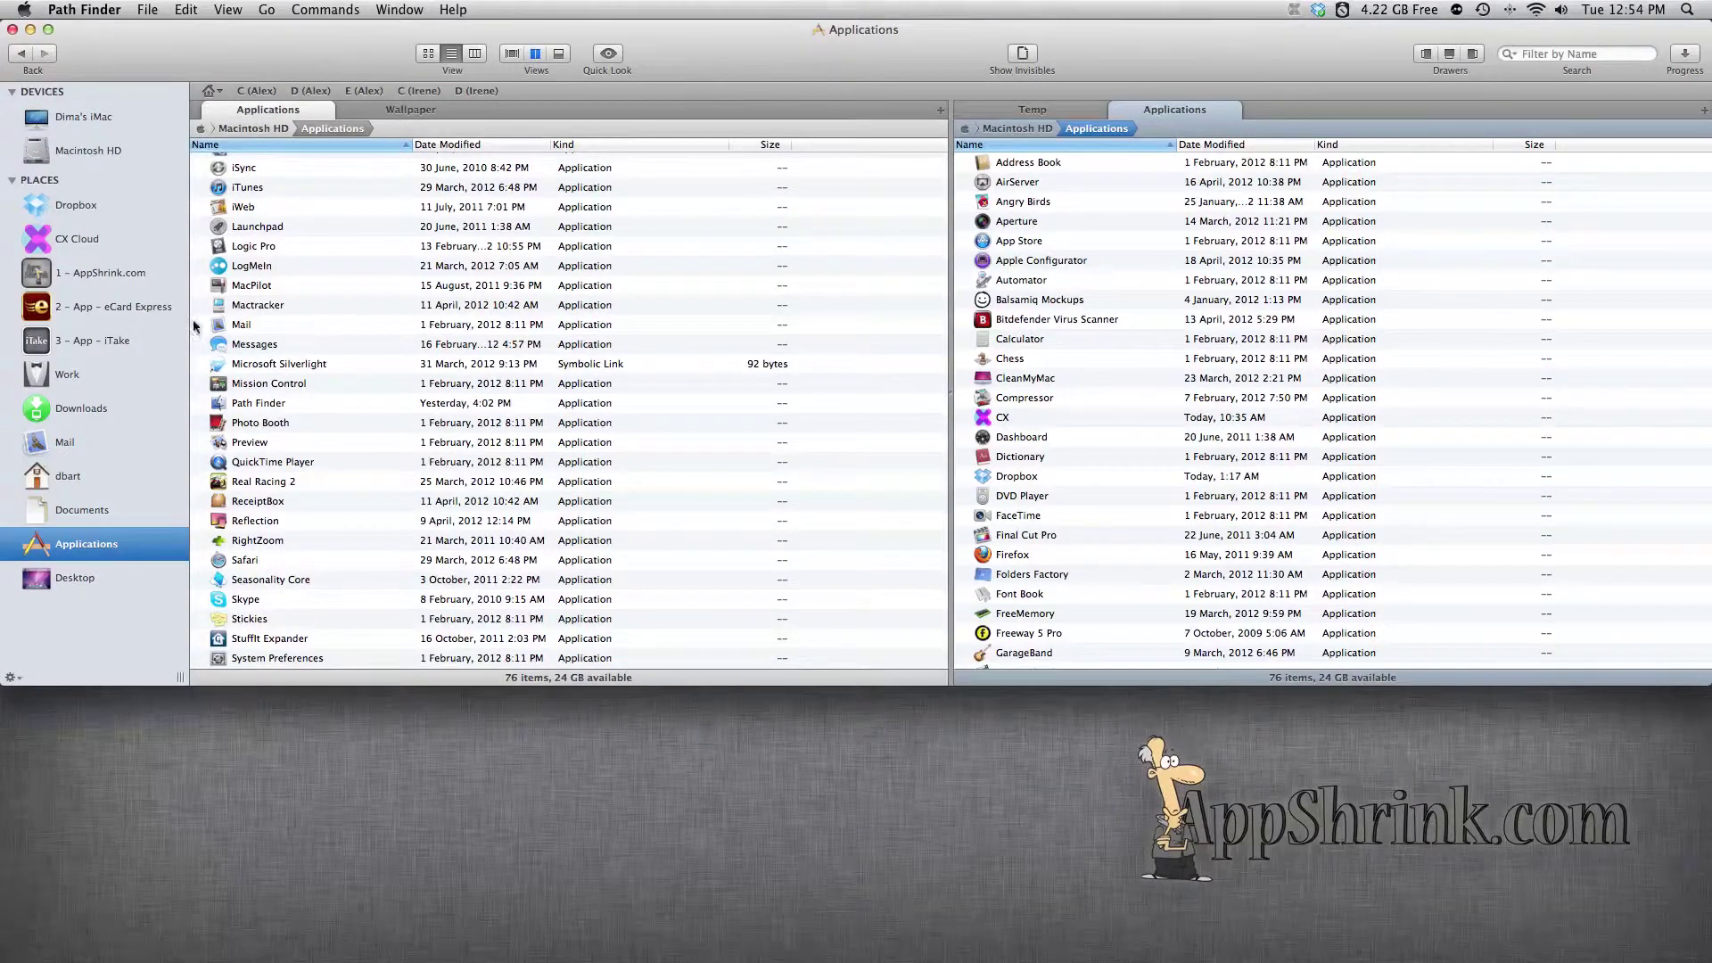
{"action": "left_click", "coordinate": [1126, 318]}
{"action": "key", "text": "super+Up"}
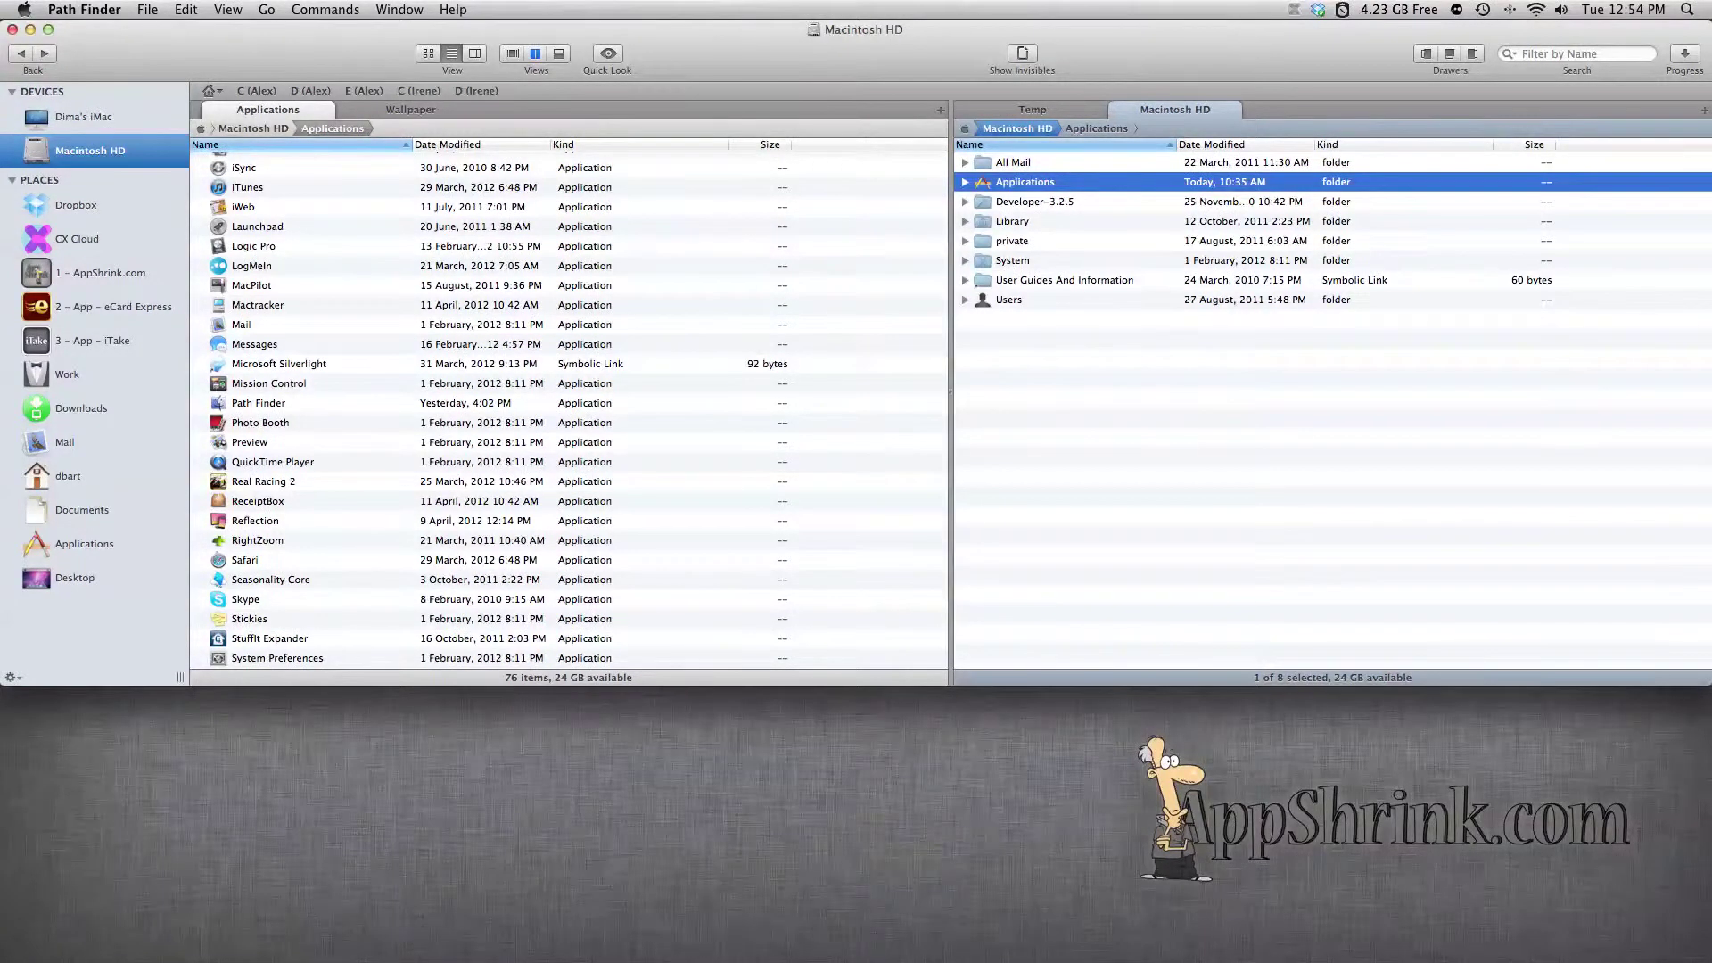
{"action": "mouse_move", "coordinate": [109, 951]}
Step: Open System › Library › CoreServices in the right pane and scroll down to Finder
{"action": "double_click", "coordinate": [1017, 261]}
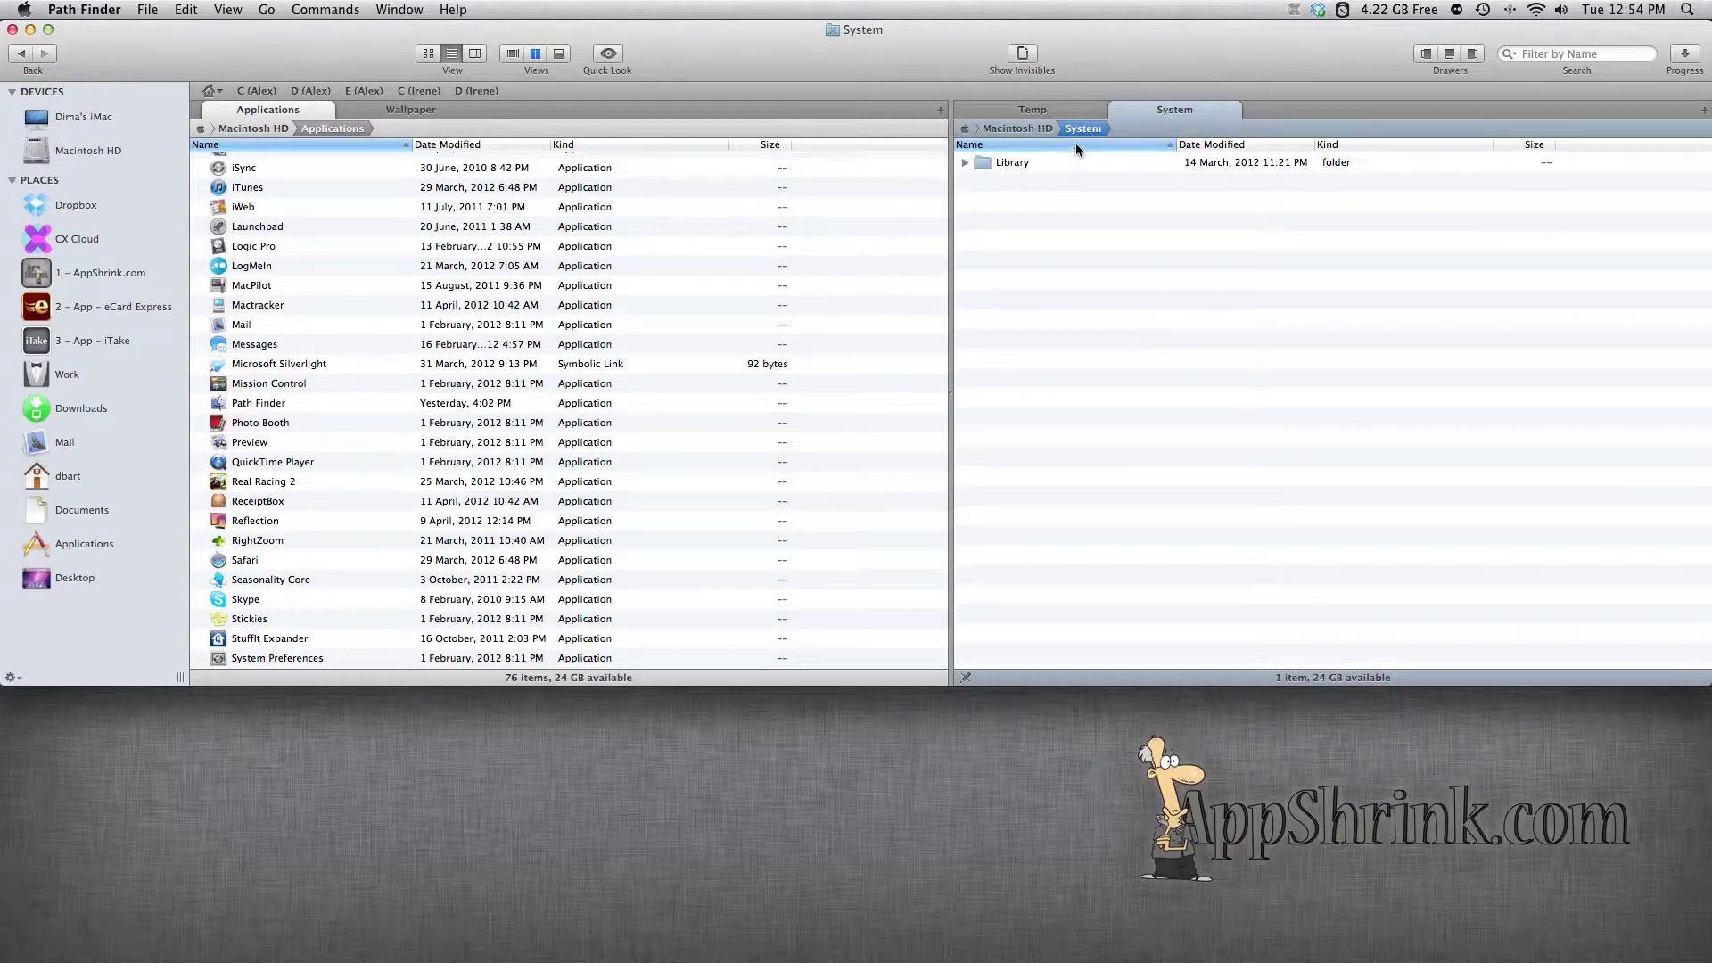
{"action": "double_click", "coordinate": [1005, 164]}
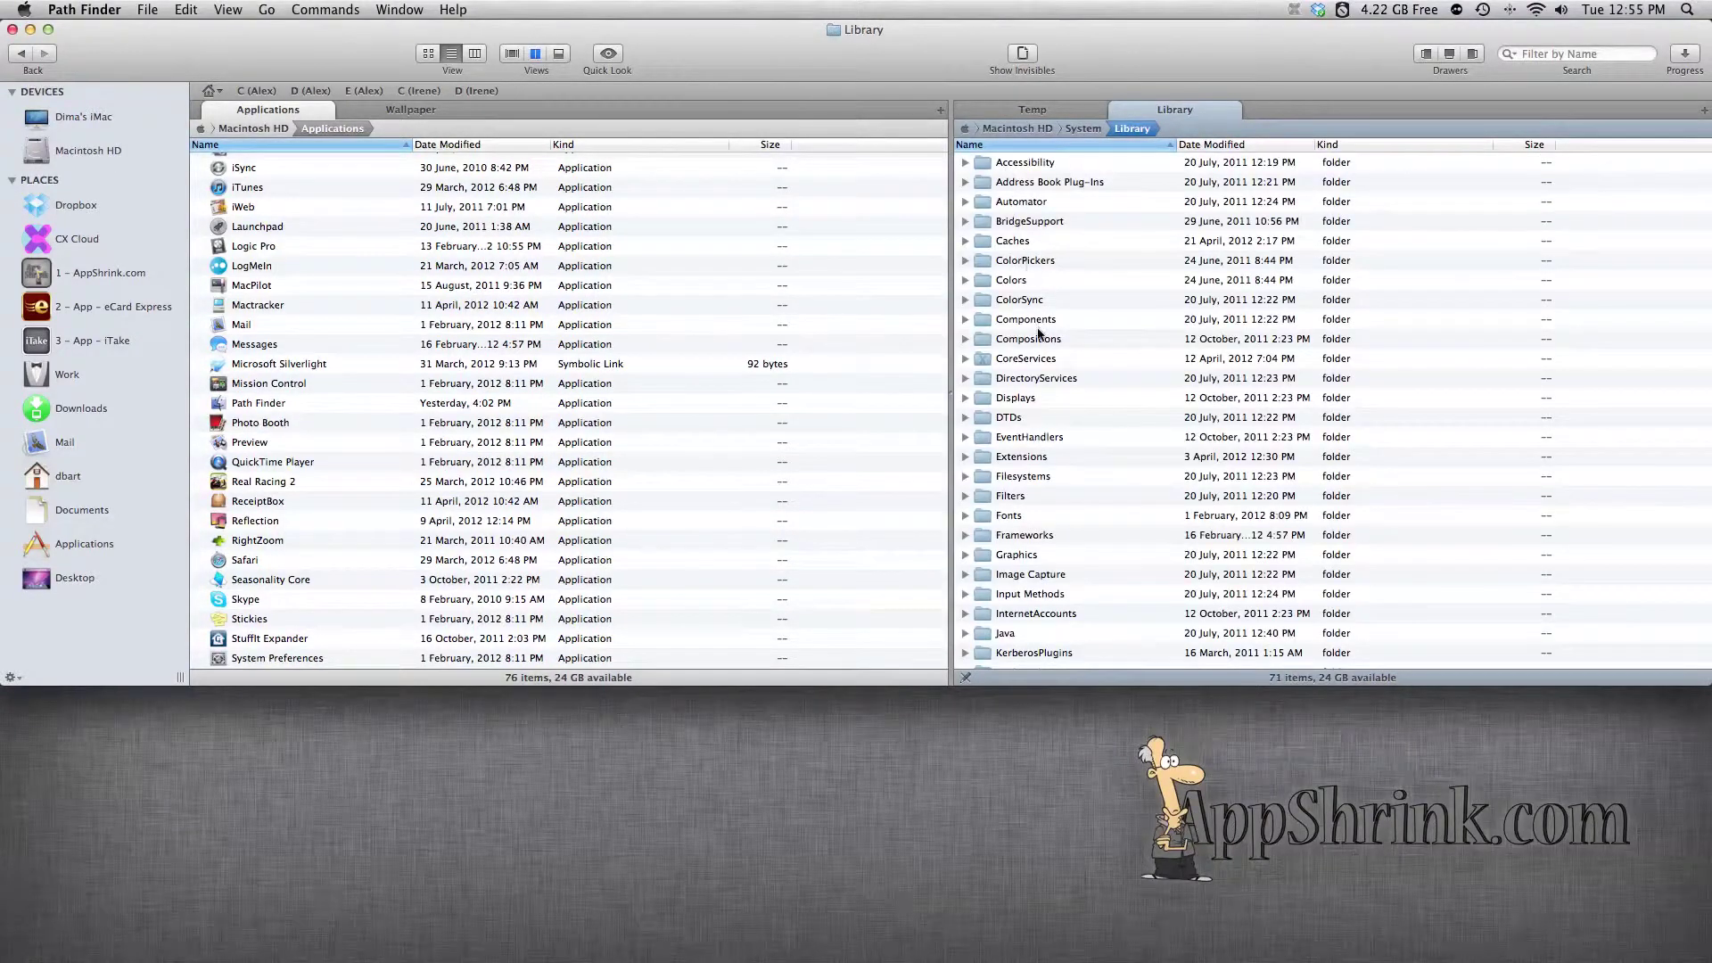
{"action": "double_click", "coordinate": [1025, 359]}
{"action": "scroll", "coordinate": [1025, 392], "scroll_direction": "down", "scroll_amount": 5}
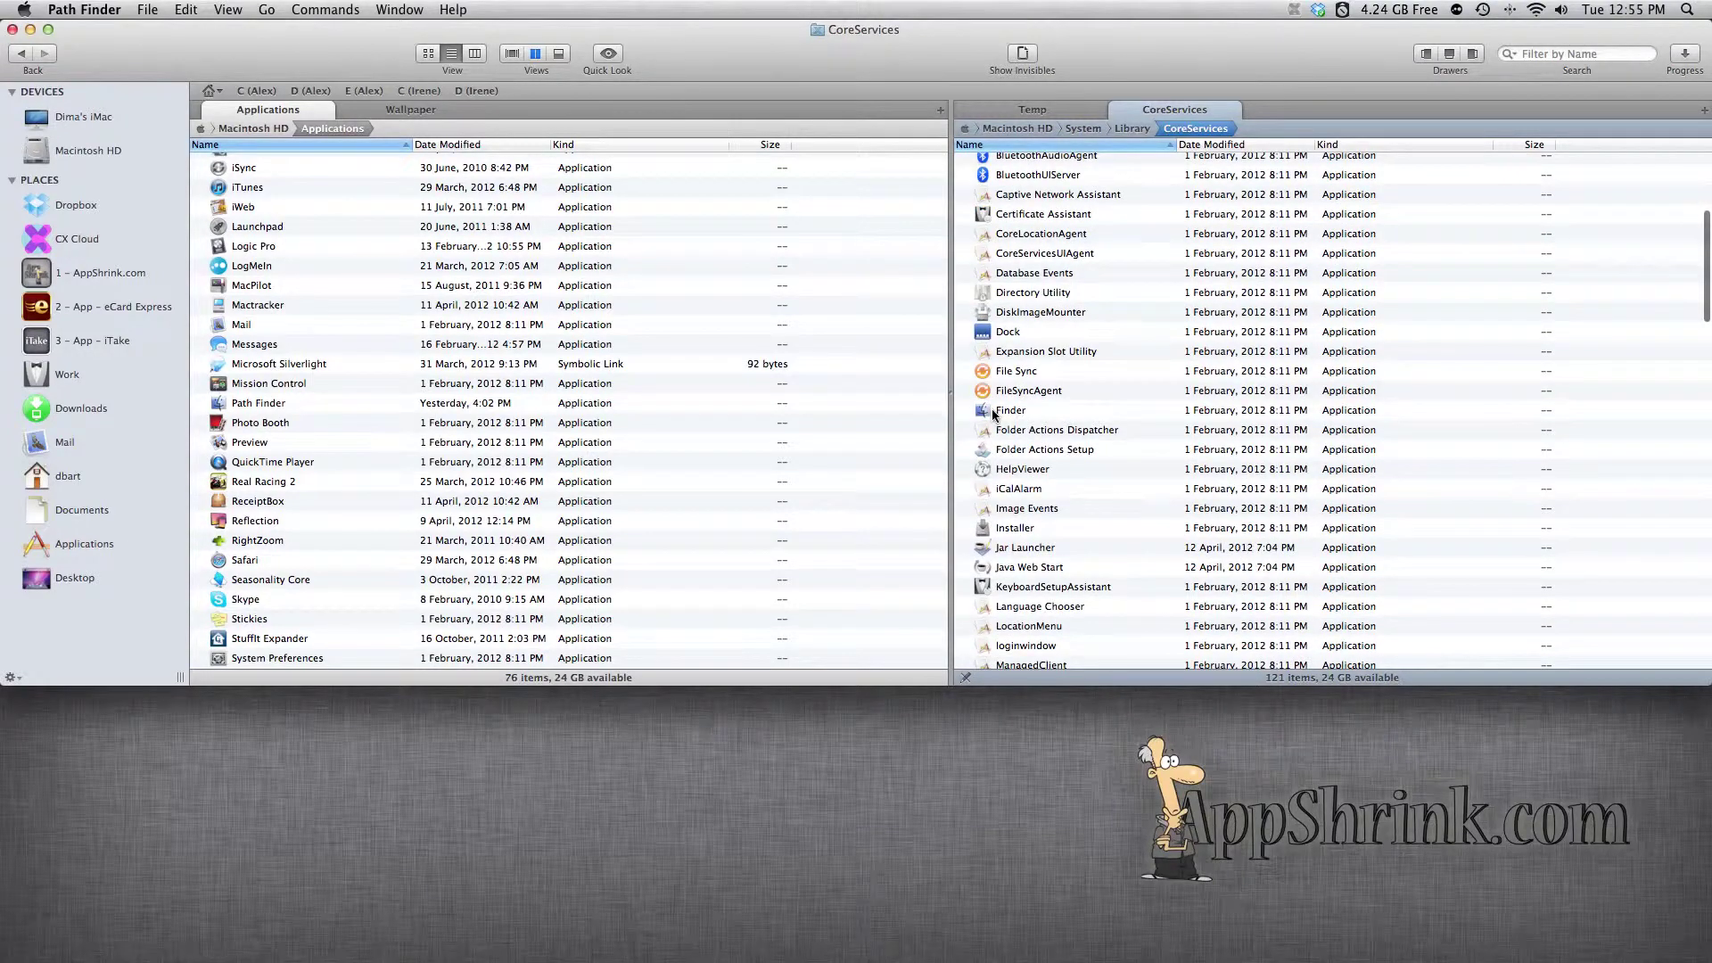
Step: Open Contents › Resources inside the Finder application's package
{"action": "right_click", "coordinate": [1010, 413]}
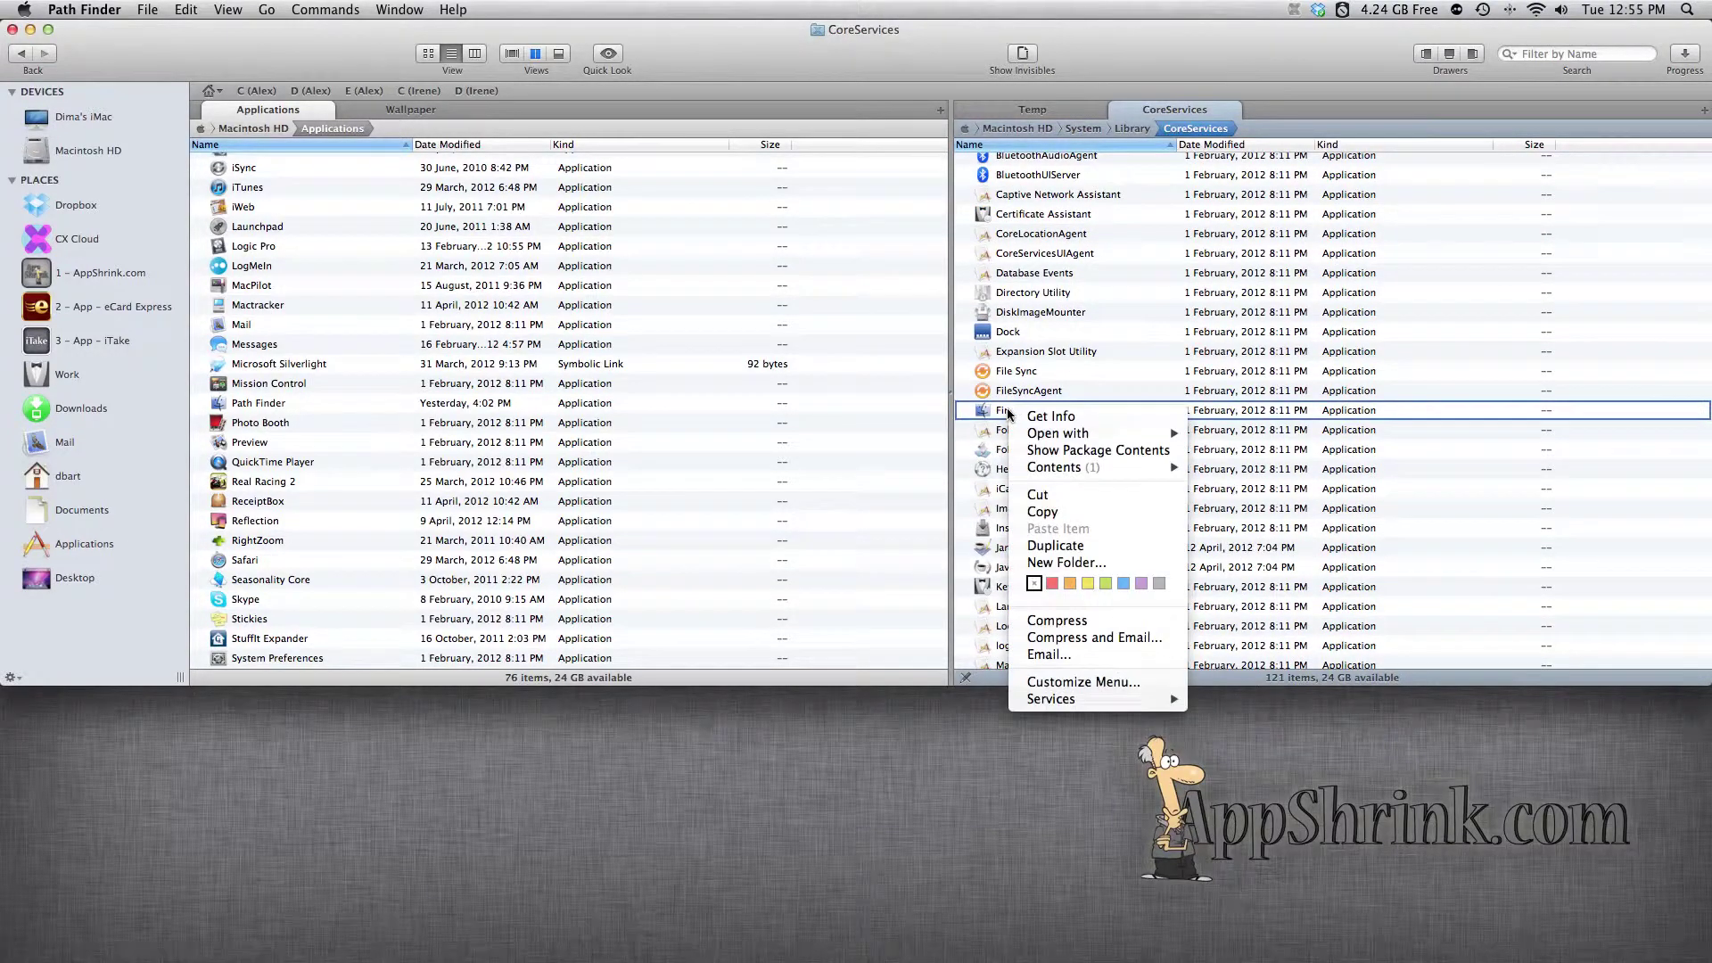
{"action": "left_click", "coordinate": [1043, 451]}
{"action": "double_click", "coordinate": [1015, 164]}
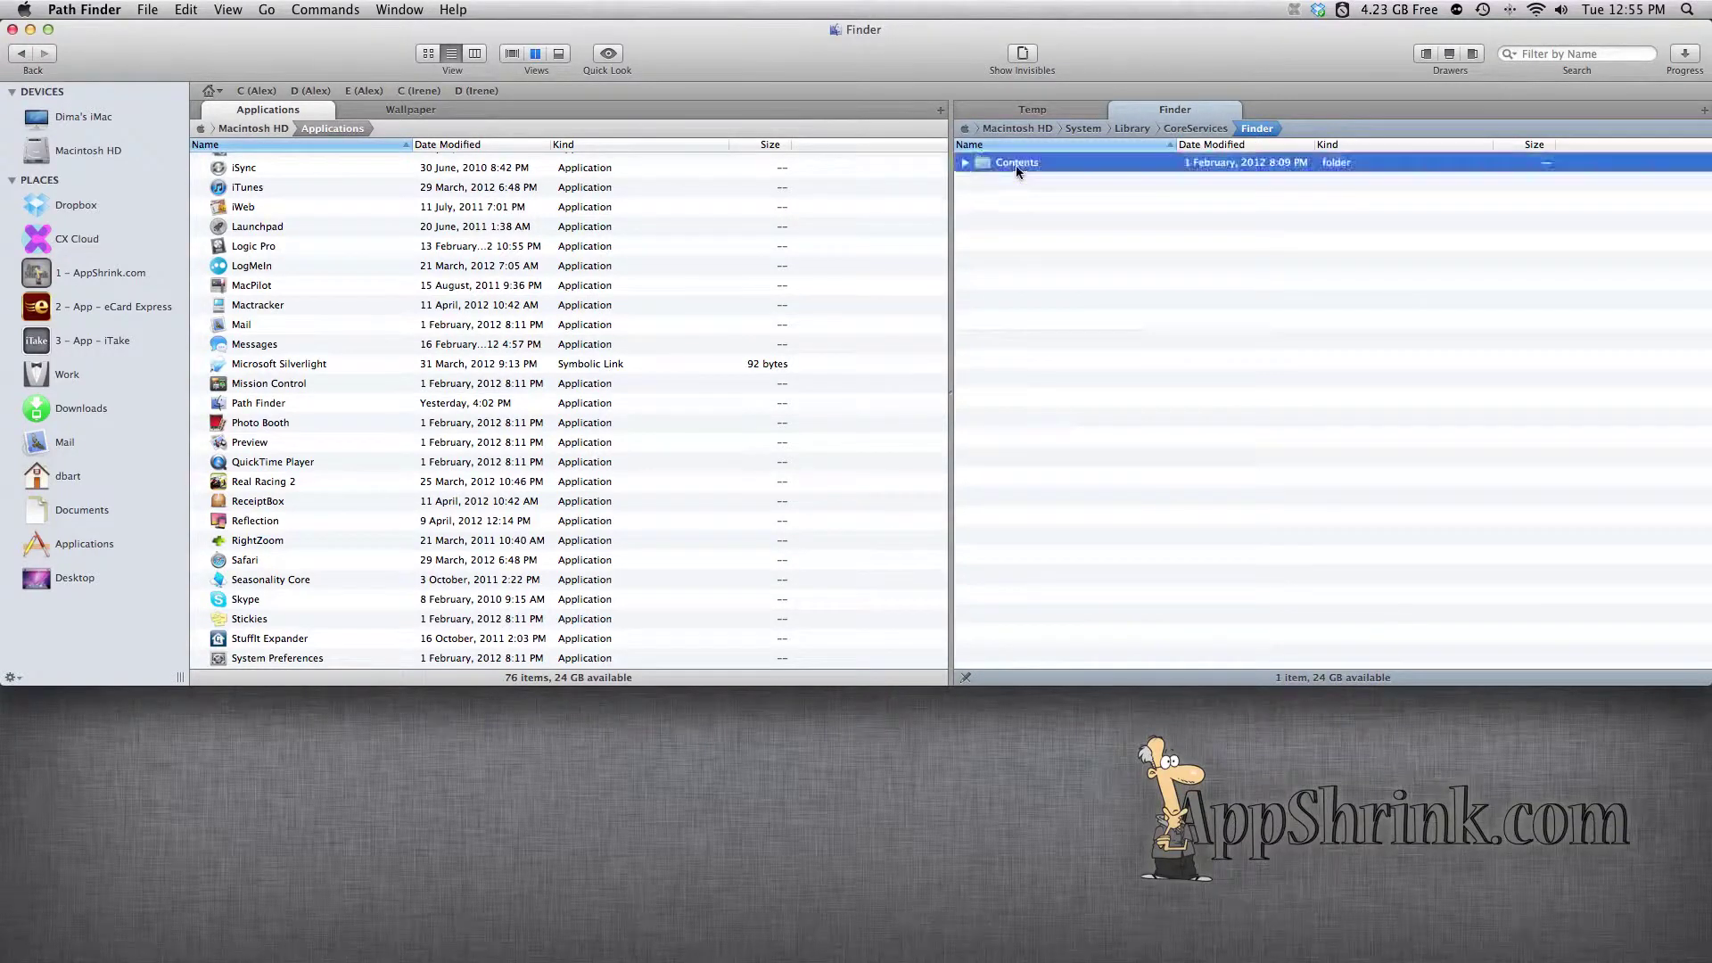
{"action": "double_click", "coordinate": [1019, 201]}
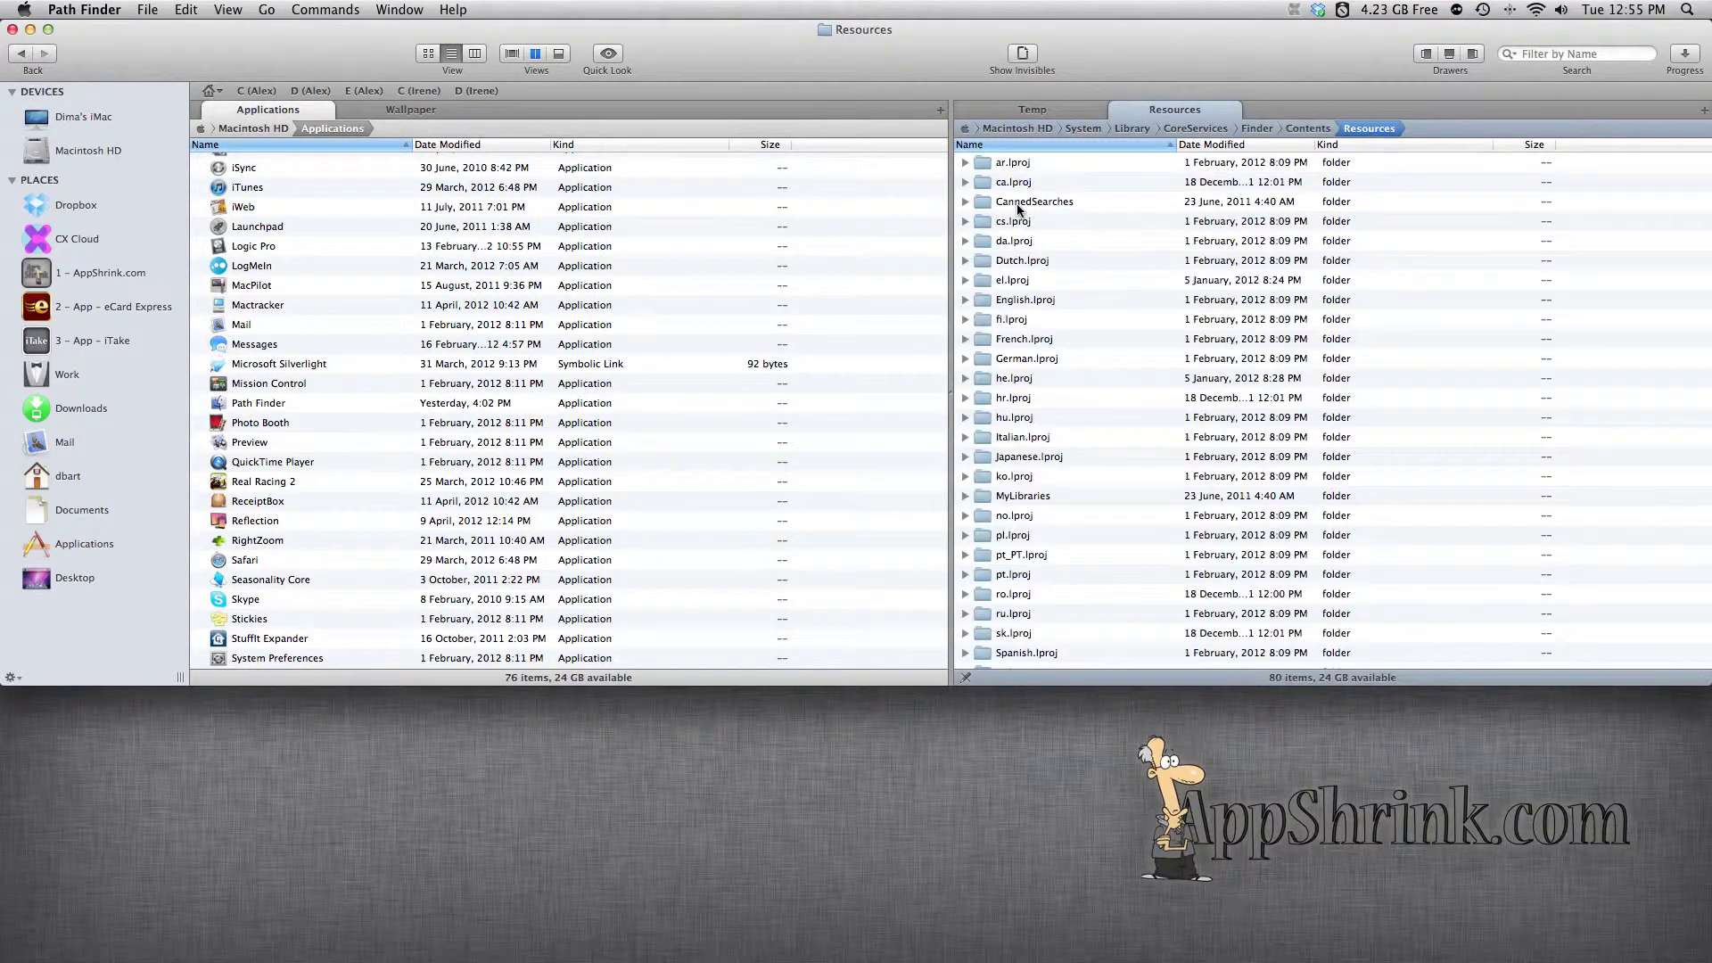
{"action": "scroll", "coordinate": [1021, 214], "scroll_direction": "down", "scroll_amount": 15}
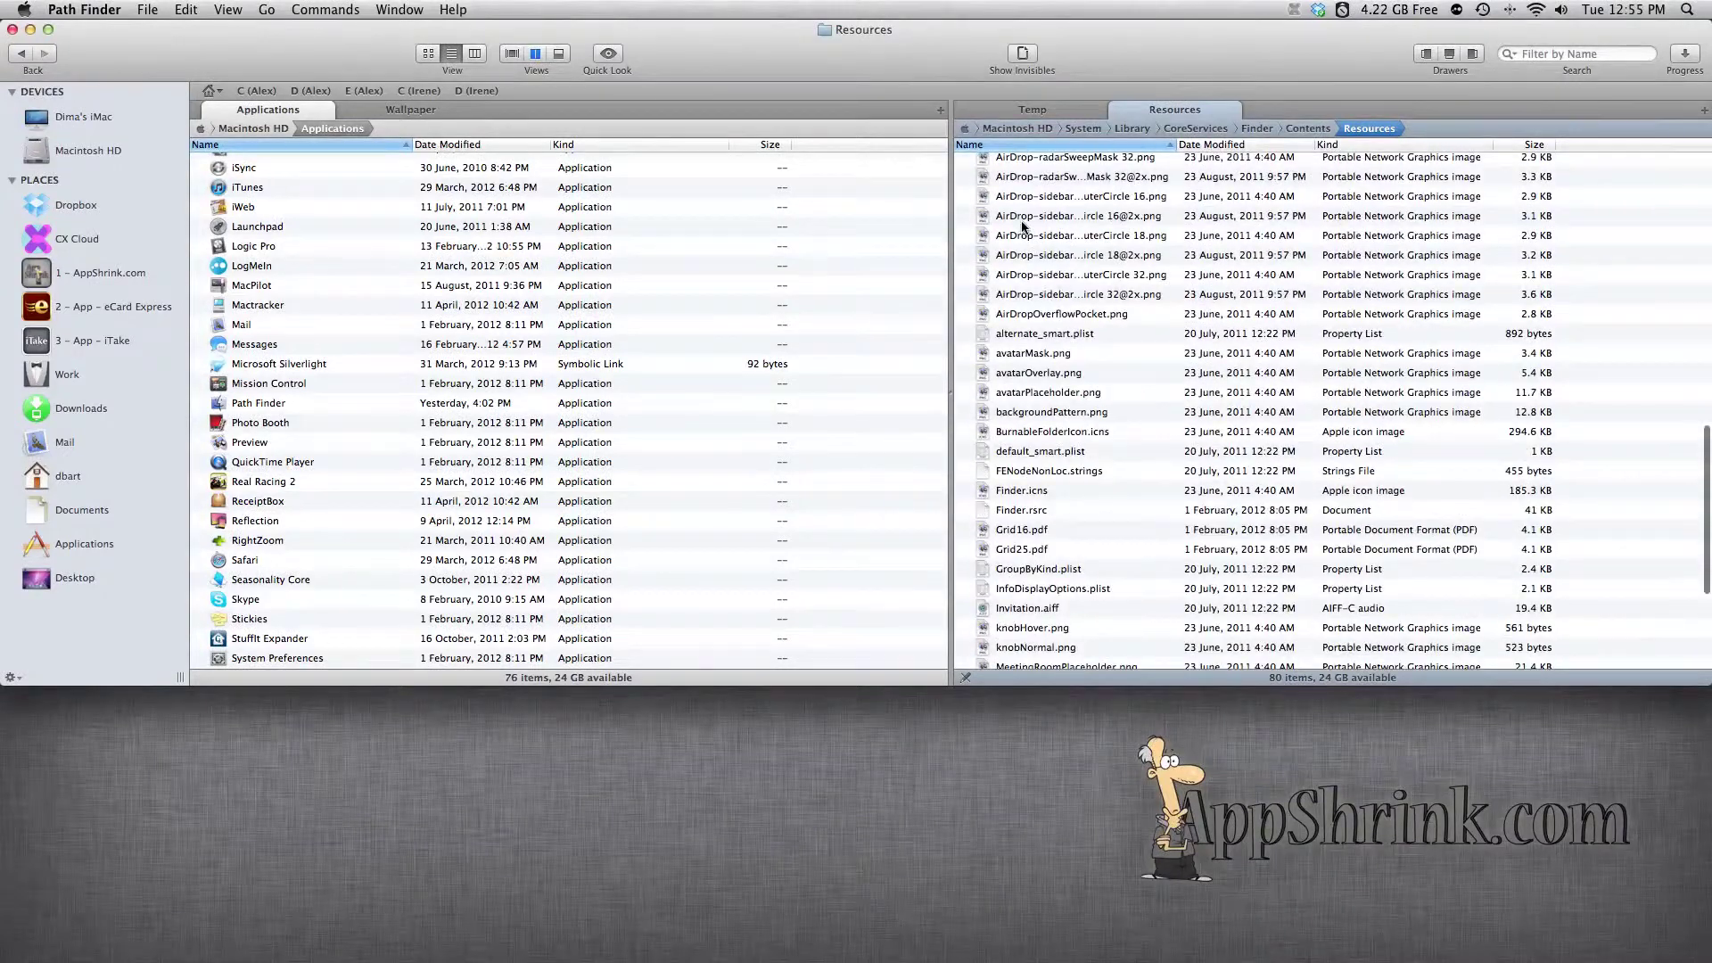
Step: Show the Resources files as large icons and copy Finder.icns
{"action": "left_click", "coordinate": [428, 52]}
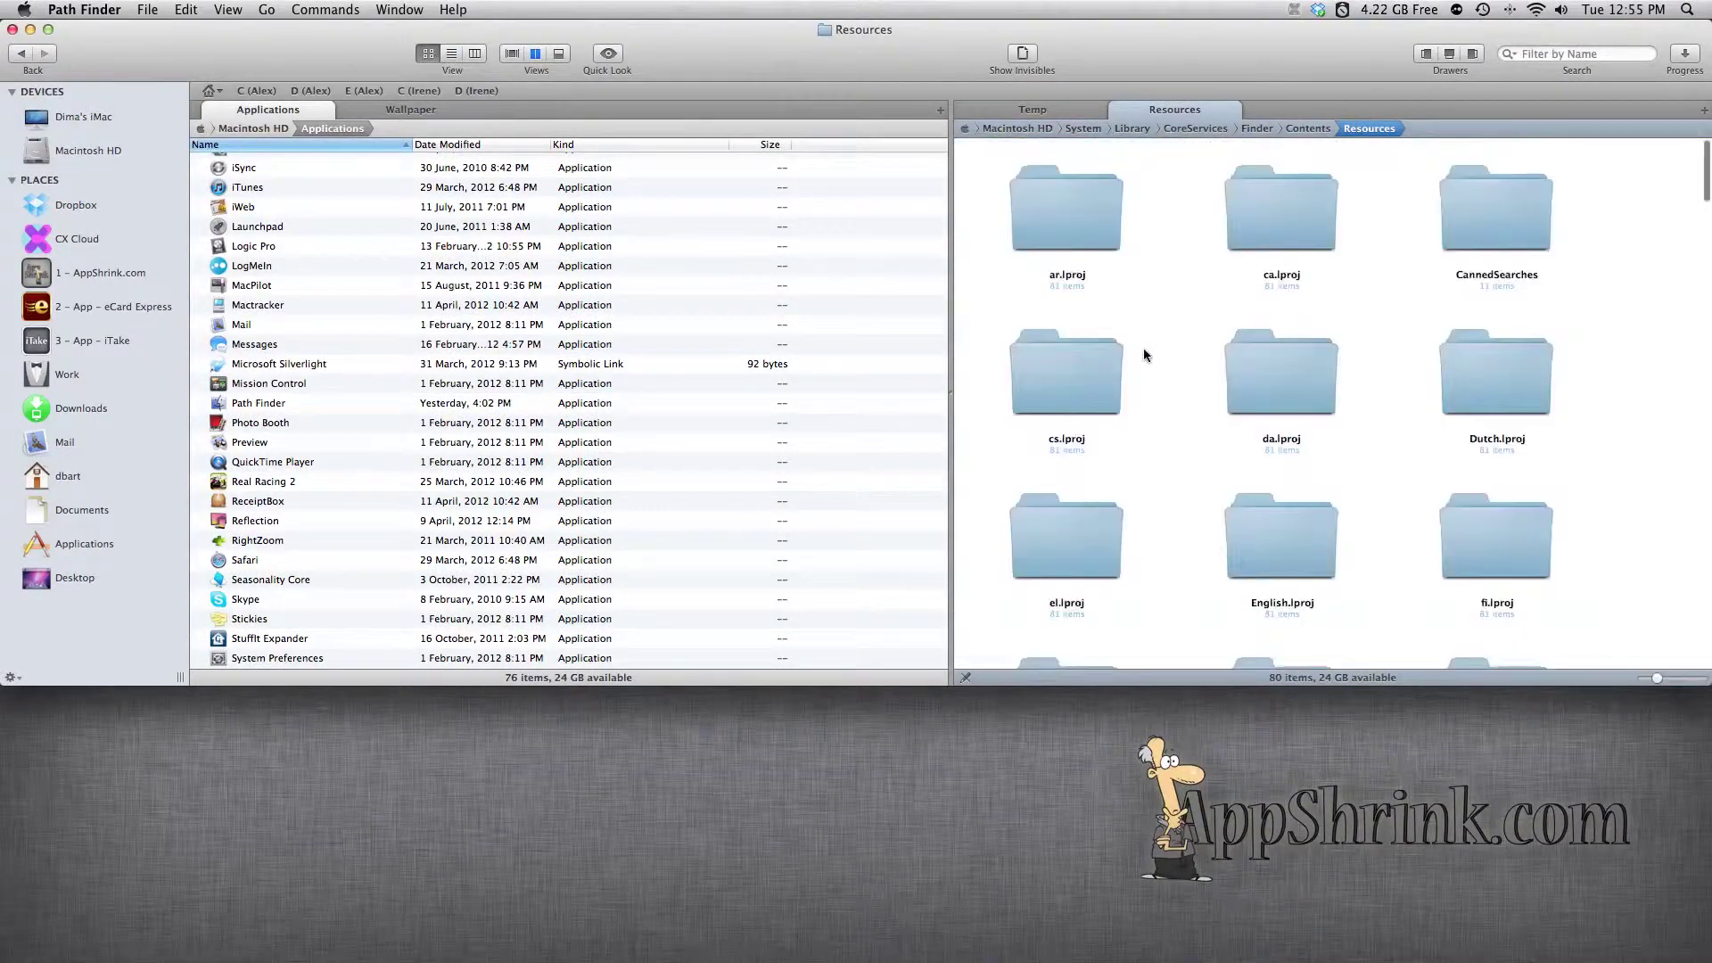
{"action": "scroll", "coordinate": [1145, 354], "scroll_direction": "down", "scroll_amount": 15}
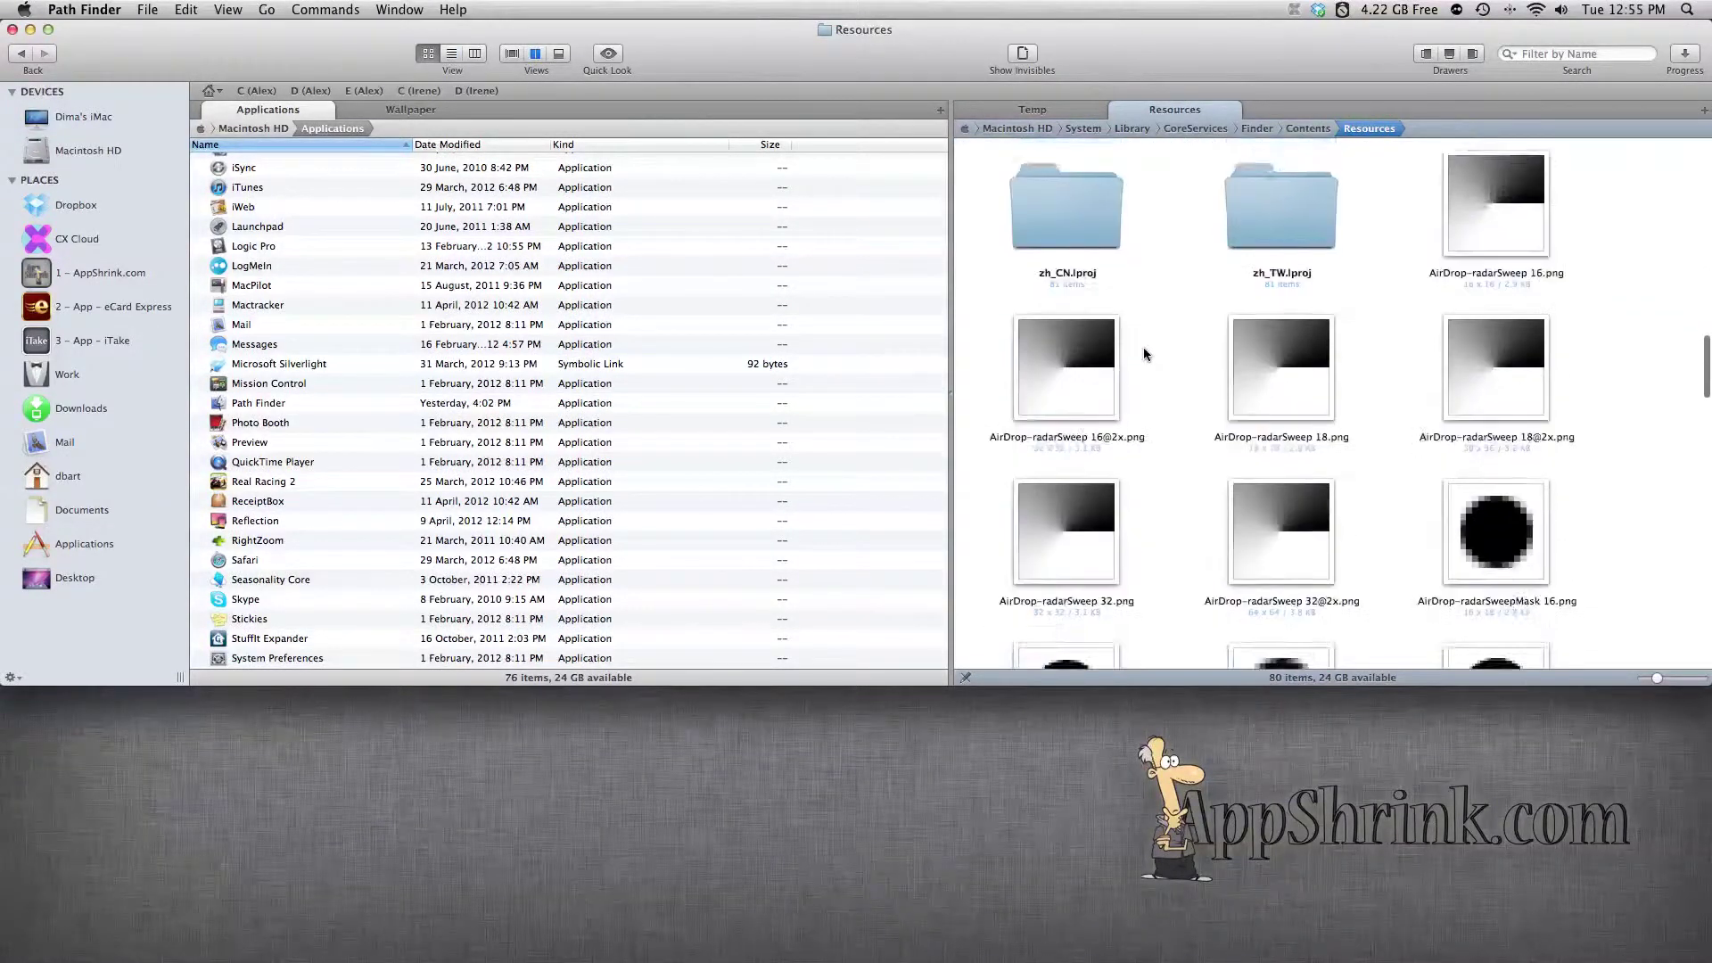
{"action": "scroll", "coordinate": [1145, 354], "scroll_direction": "down", "scroll_amount": 10}
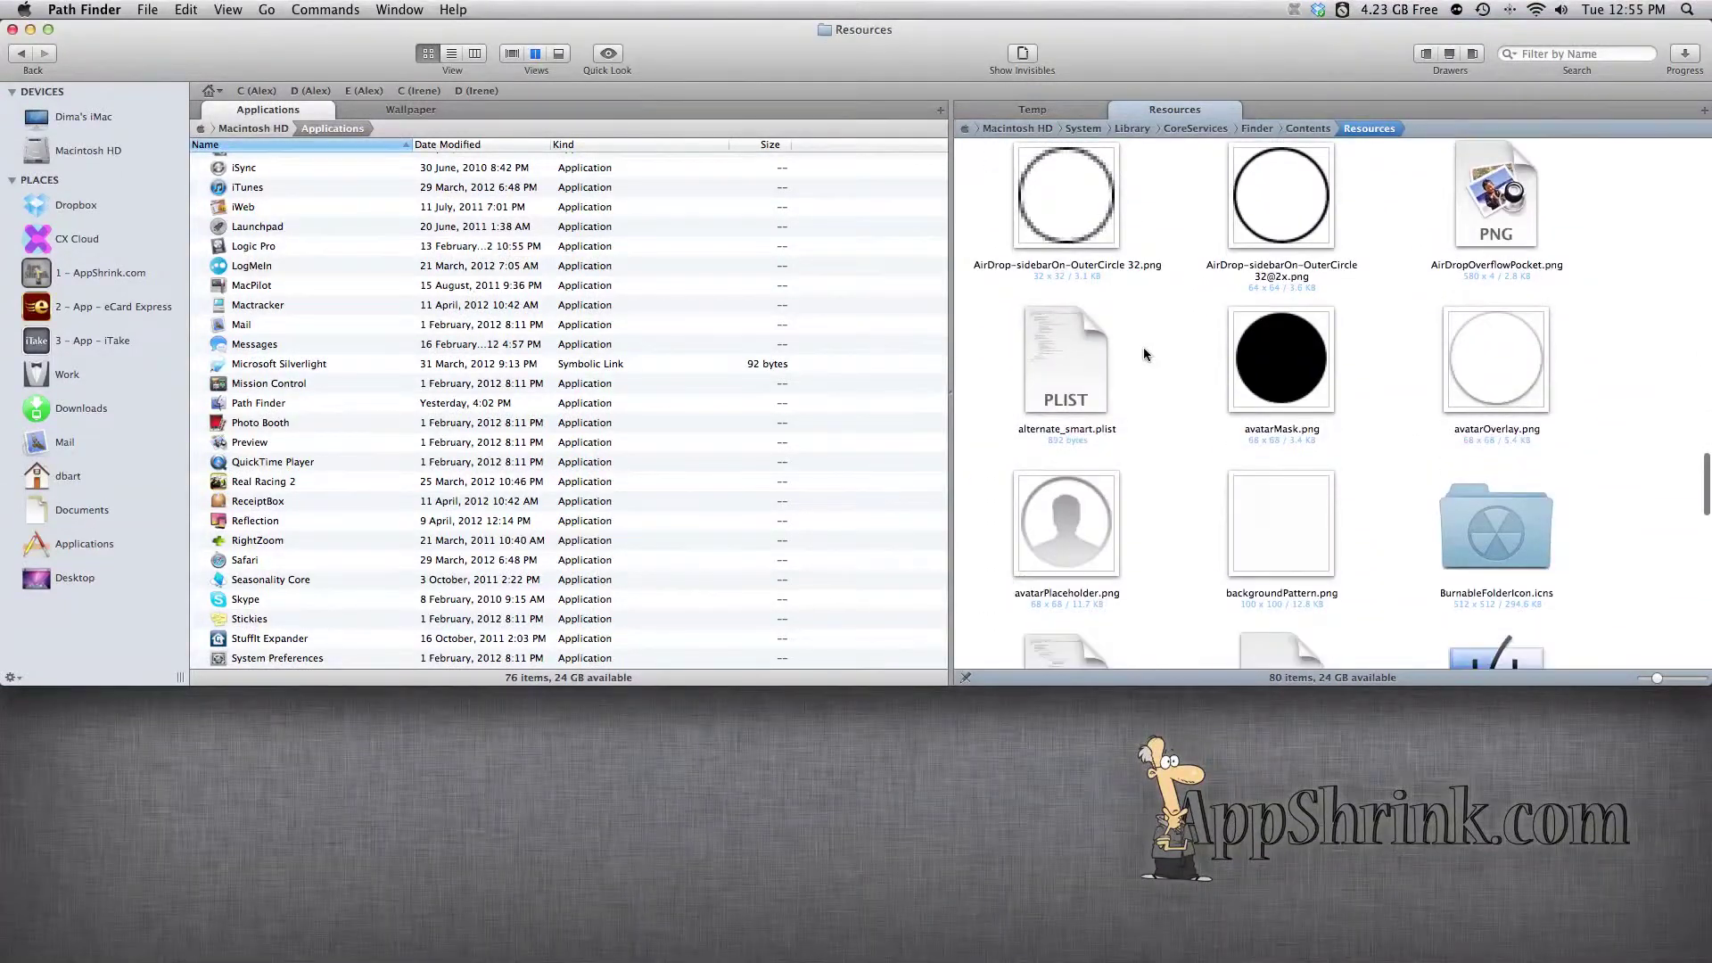
{"action": "scroll", "coordinate": [1145, 354], "scroll_direction": "down", "scroll_amount": 2}
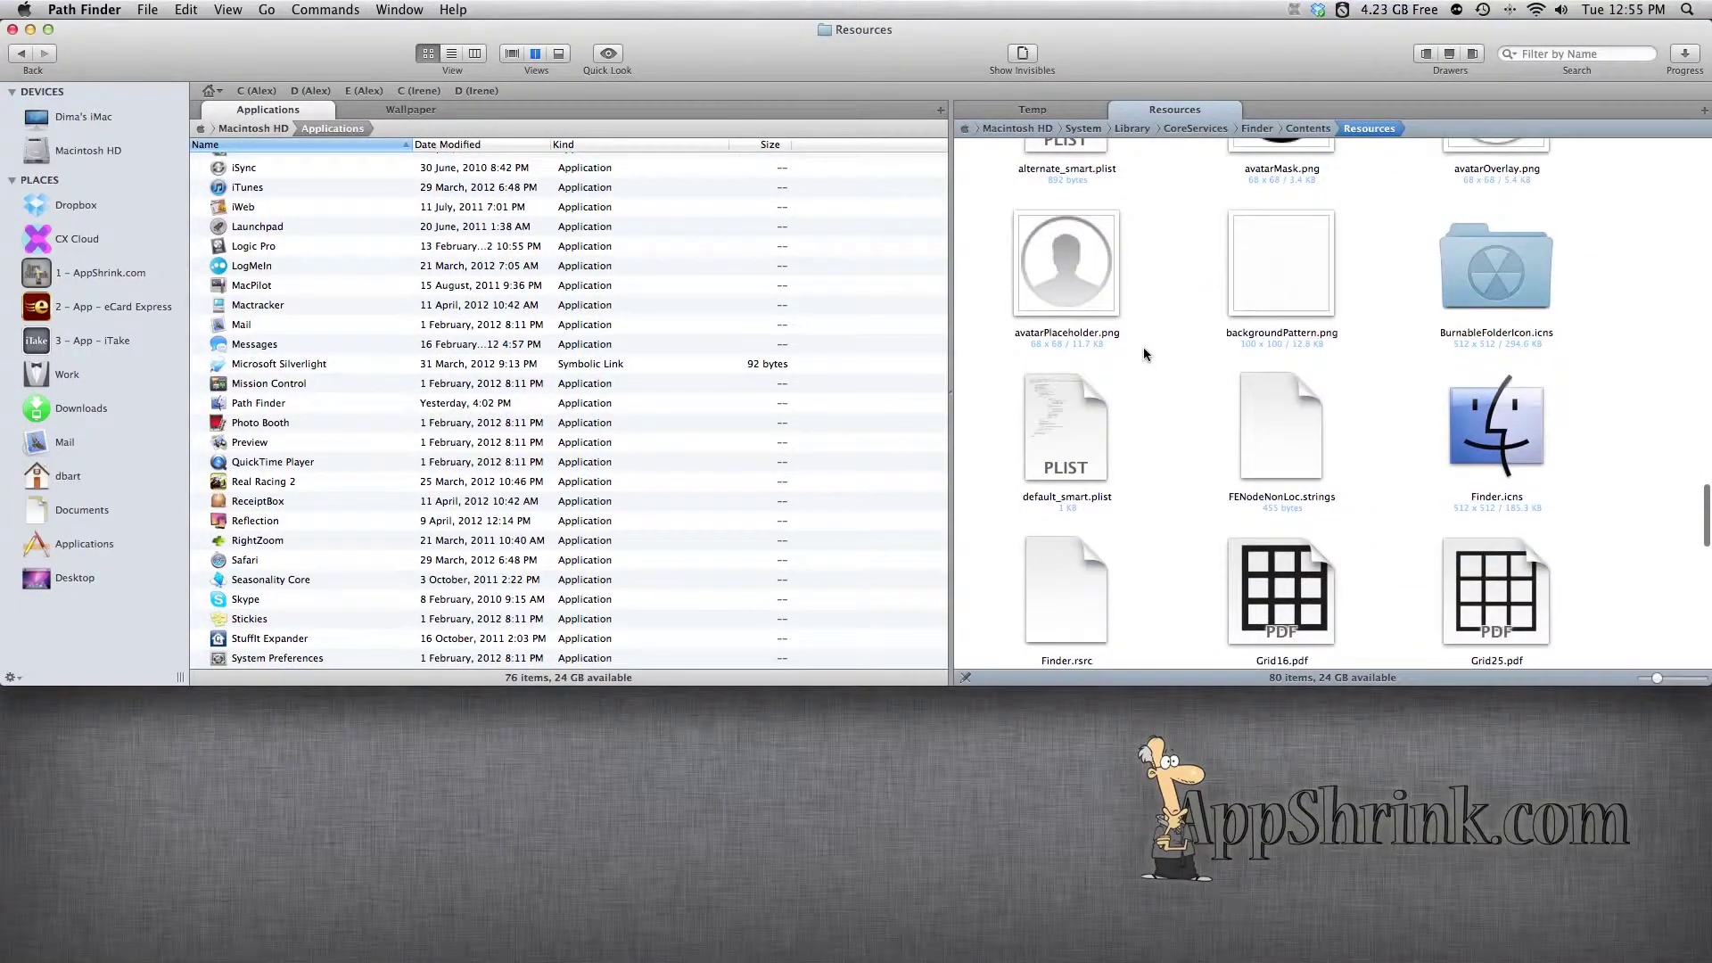
{"action": "right_click", "coordinate": [1506, 433]}
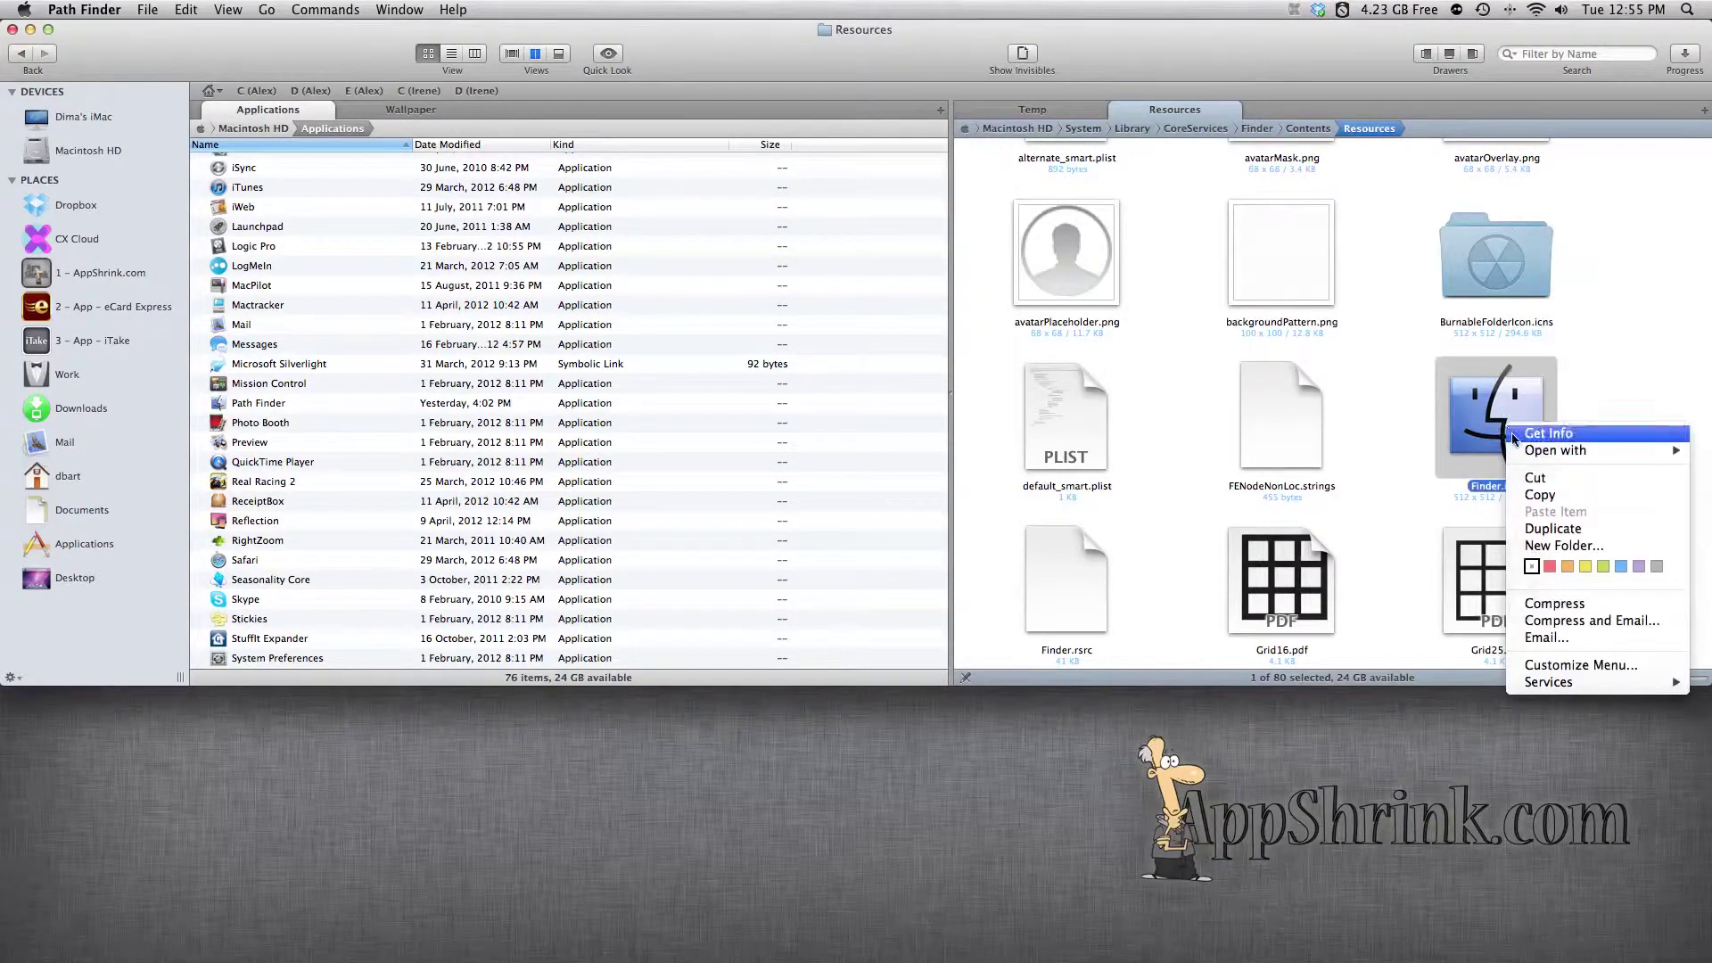
{"action": "left_click", "coordinate": [1537, 501]}
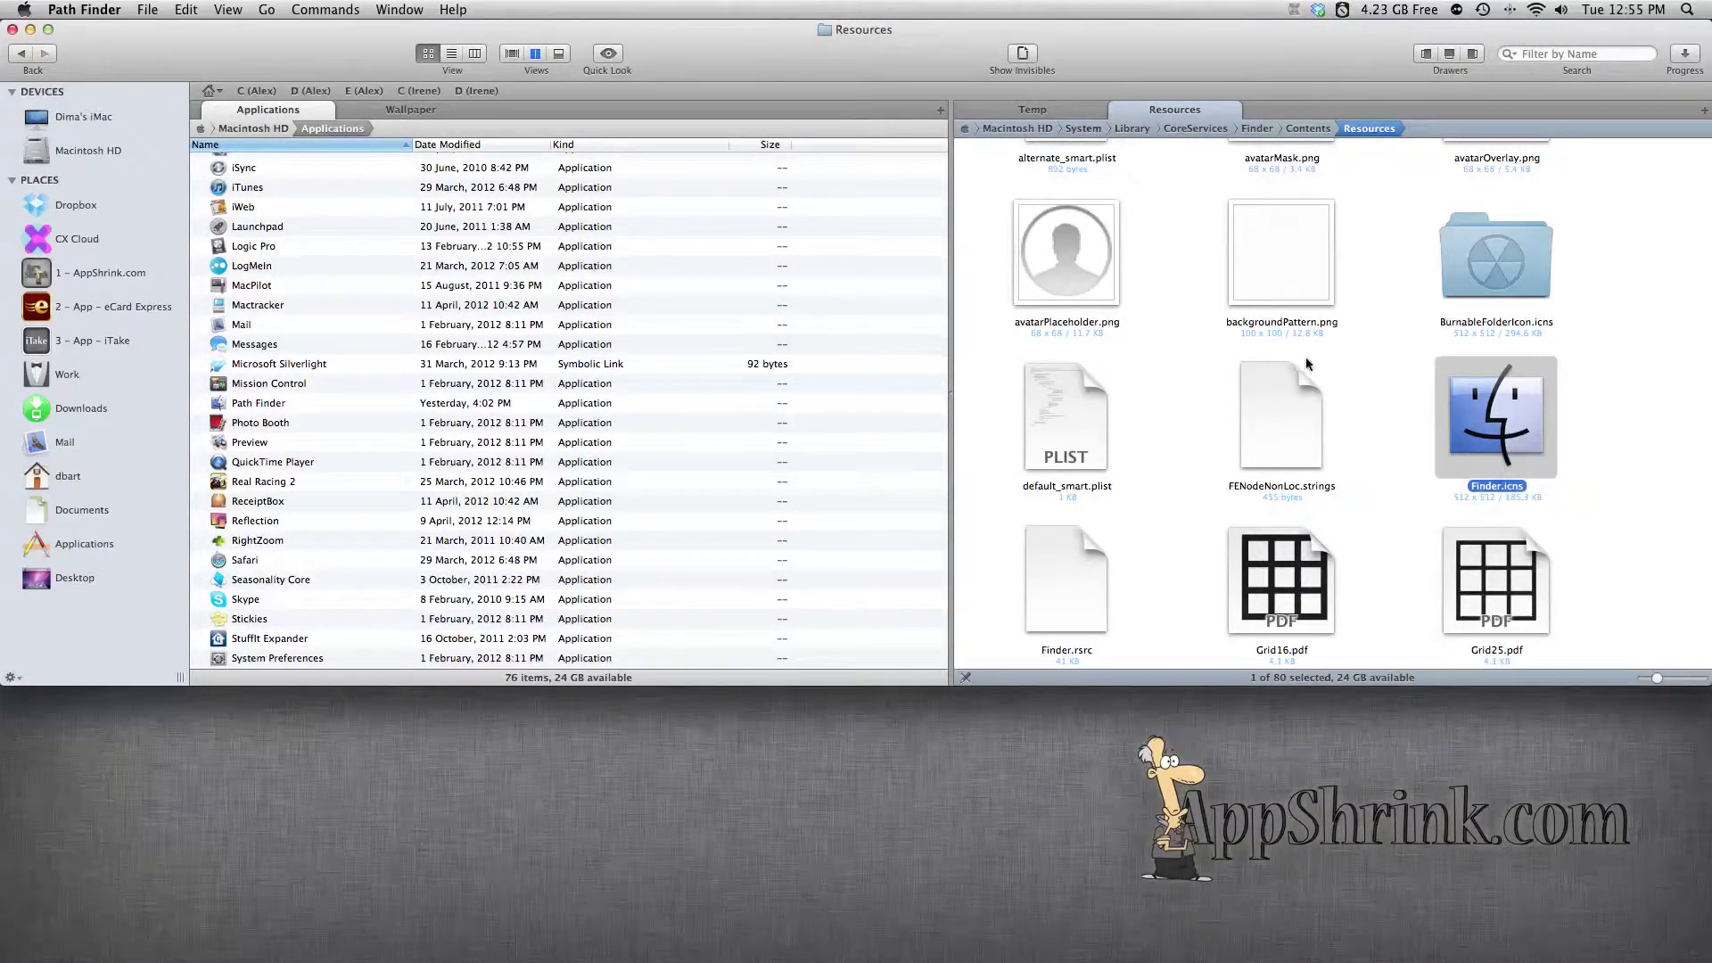
{"action": "left_click", "coordinate": [1032, 109]}
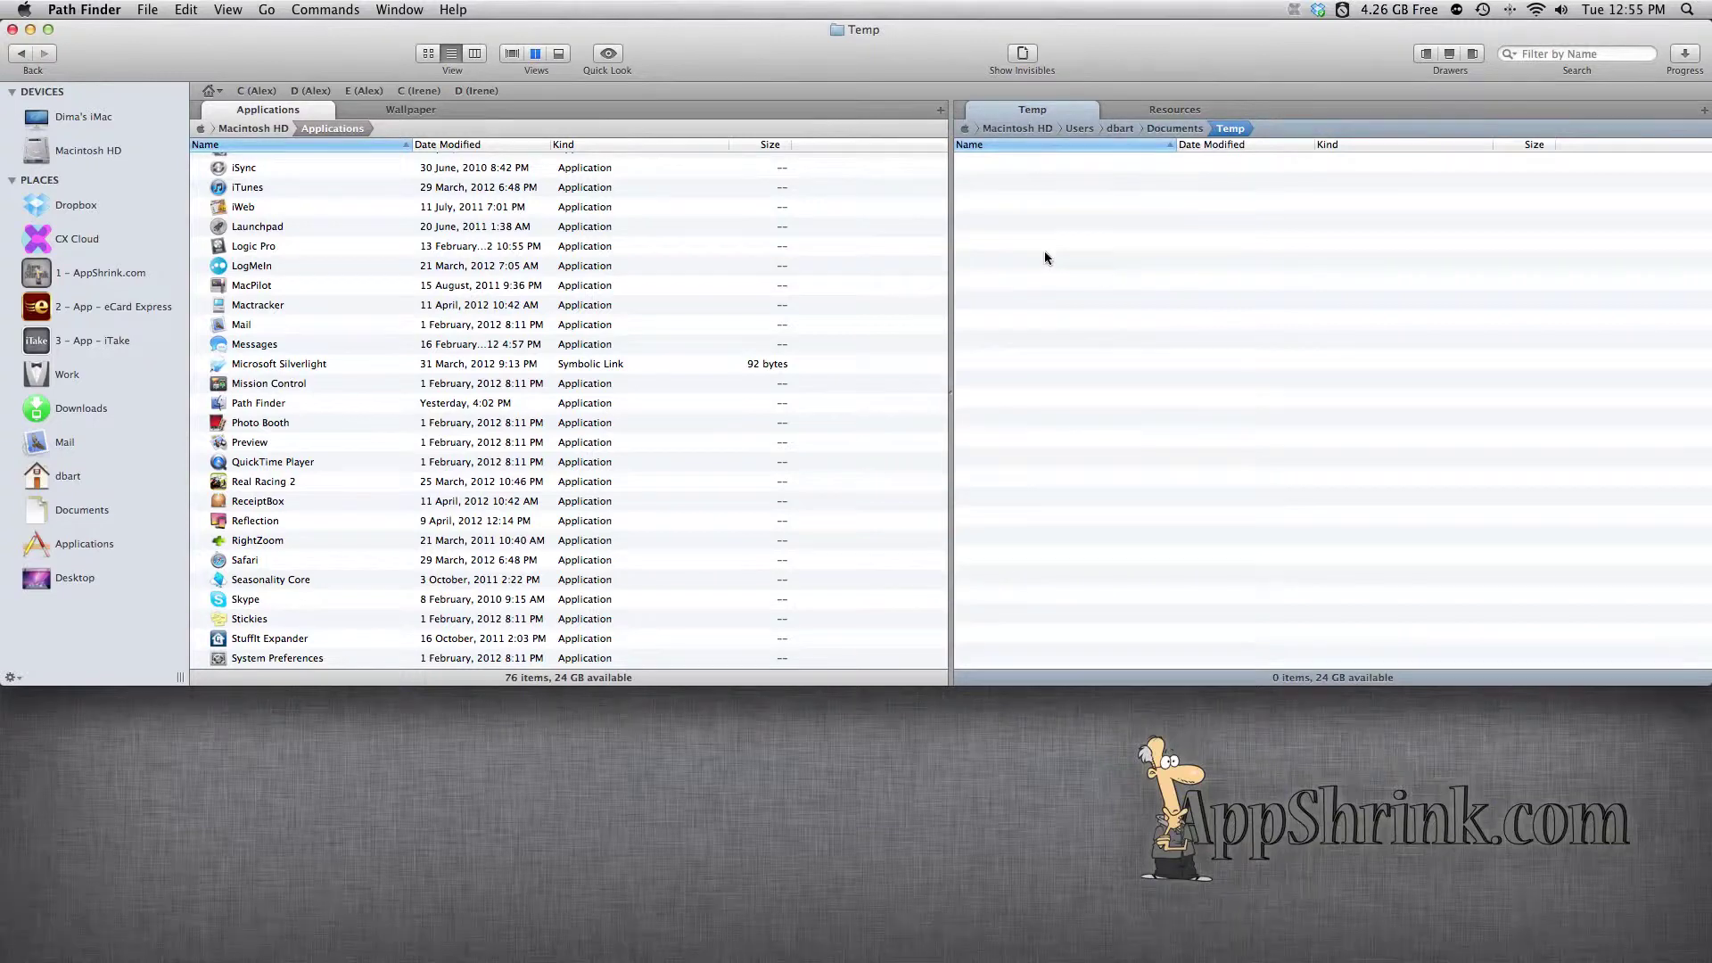
Step: Paste Finder.icns into the Temp folder, preview it with Quick Look, and select the Path Finder app
{"action": "right_click", "coordinate": [1046, 251]}
{"action": "left_click", "coordinate": [1093, 295]}
{"action": "left_click", "coordinate": [1017, 169]}
{"action": "key", "text": "space"}
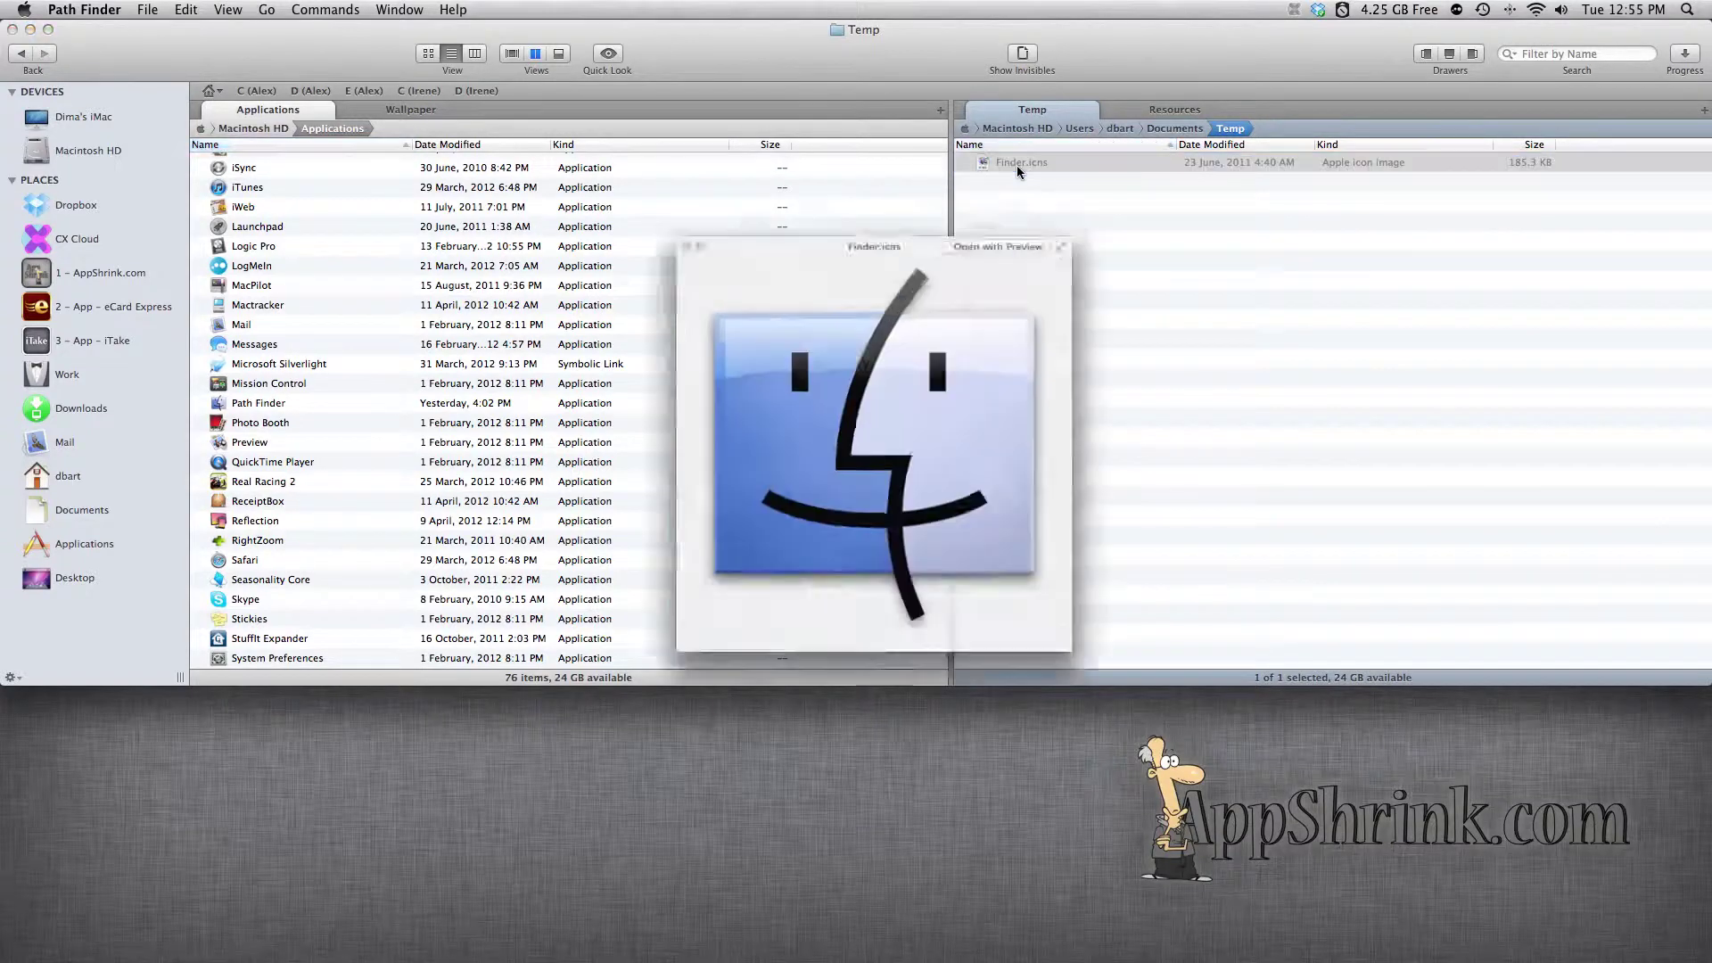
{"action": "key", "text": "space"}
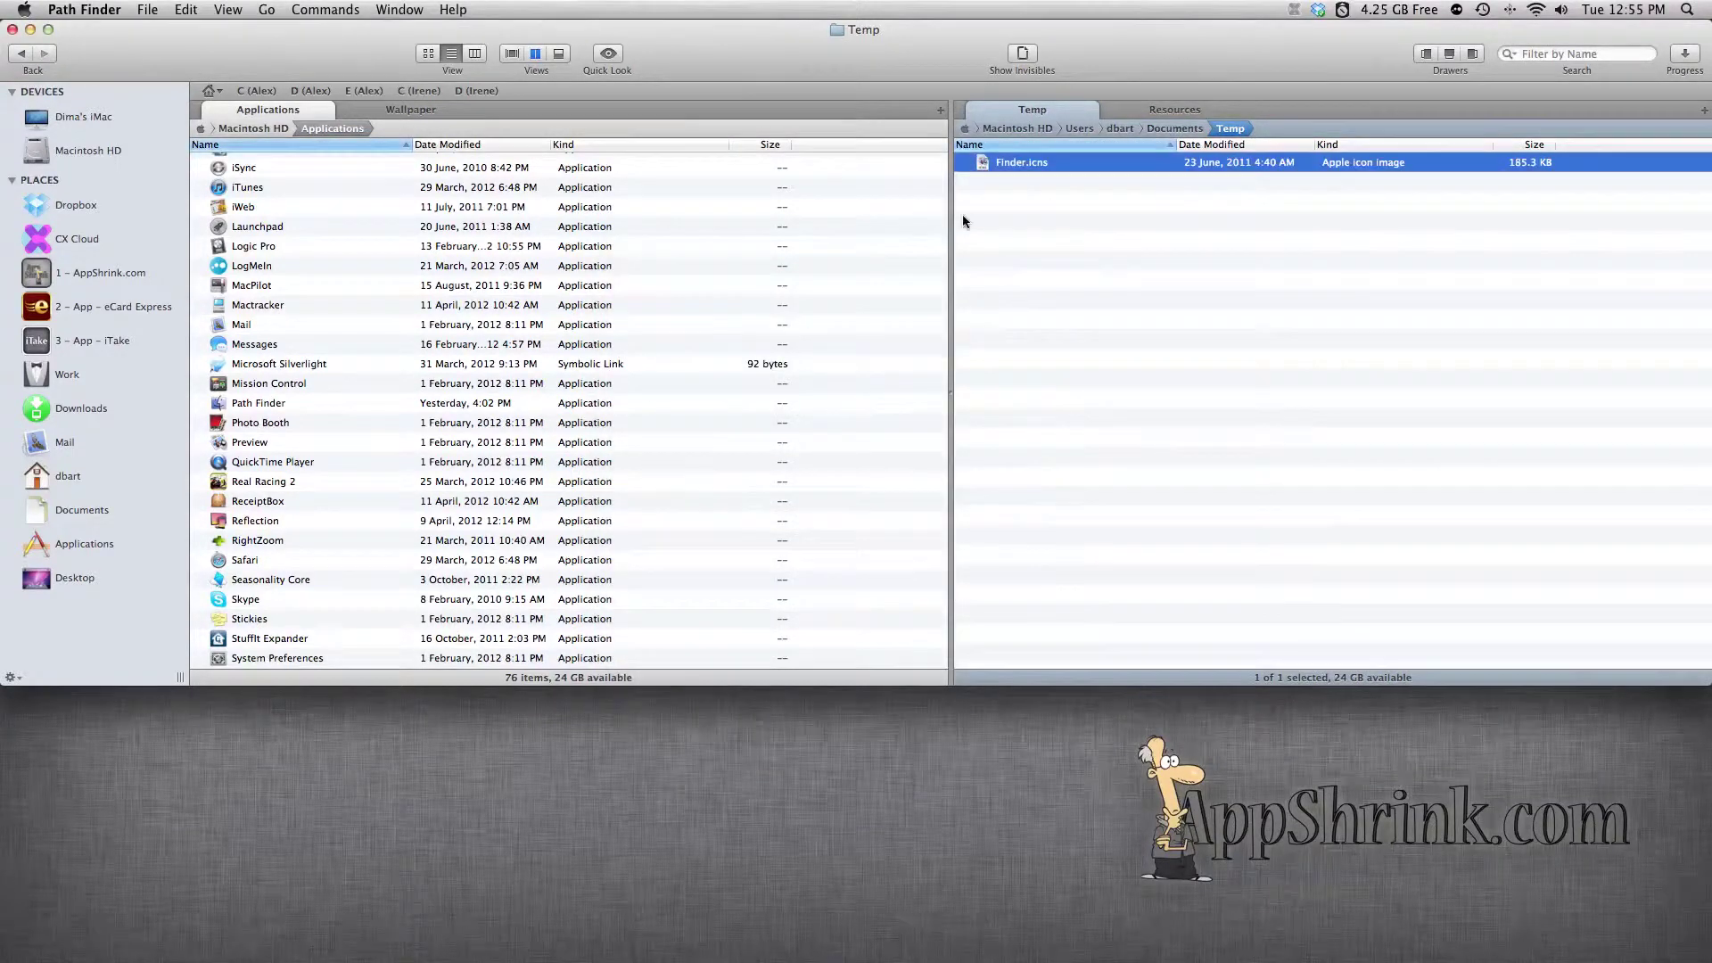
{"action": "left_click", "coordinate": [280, 406]}
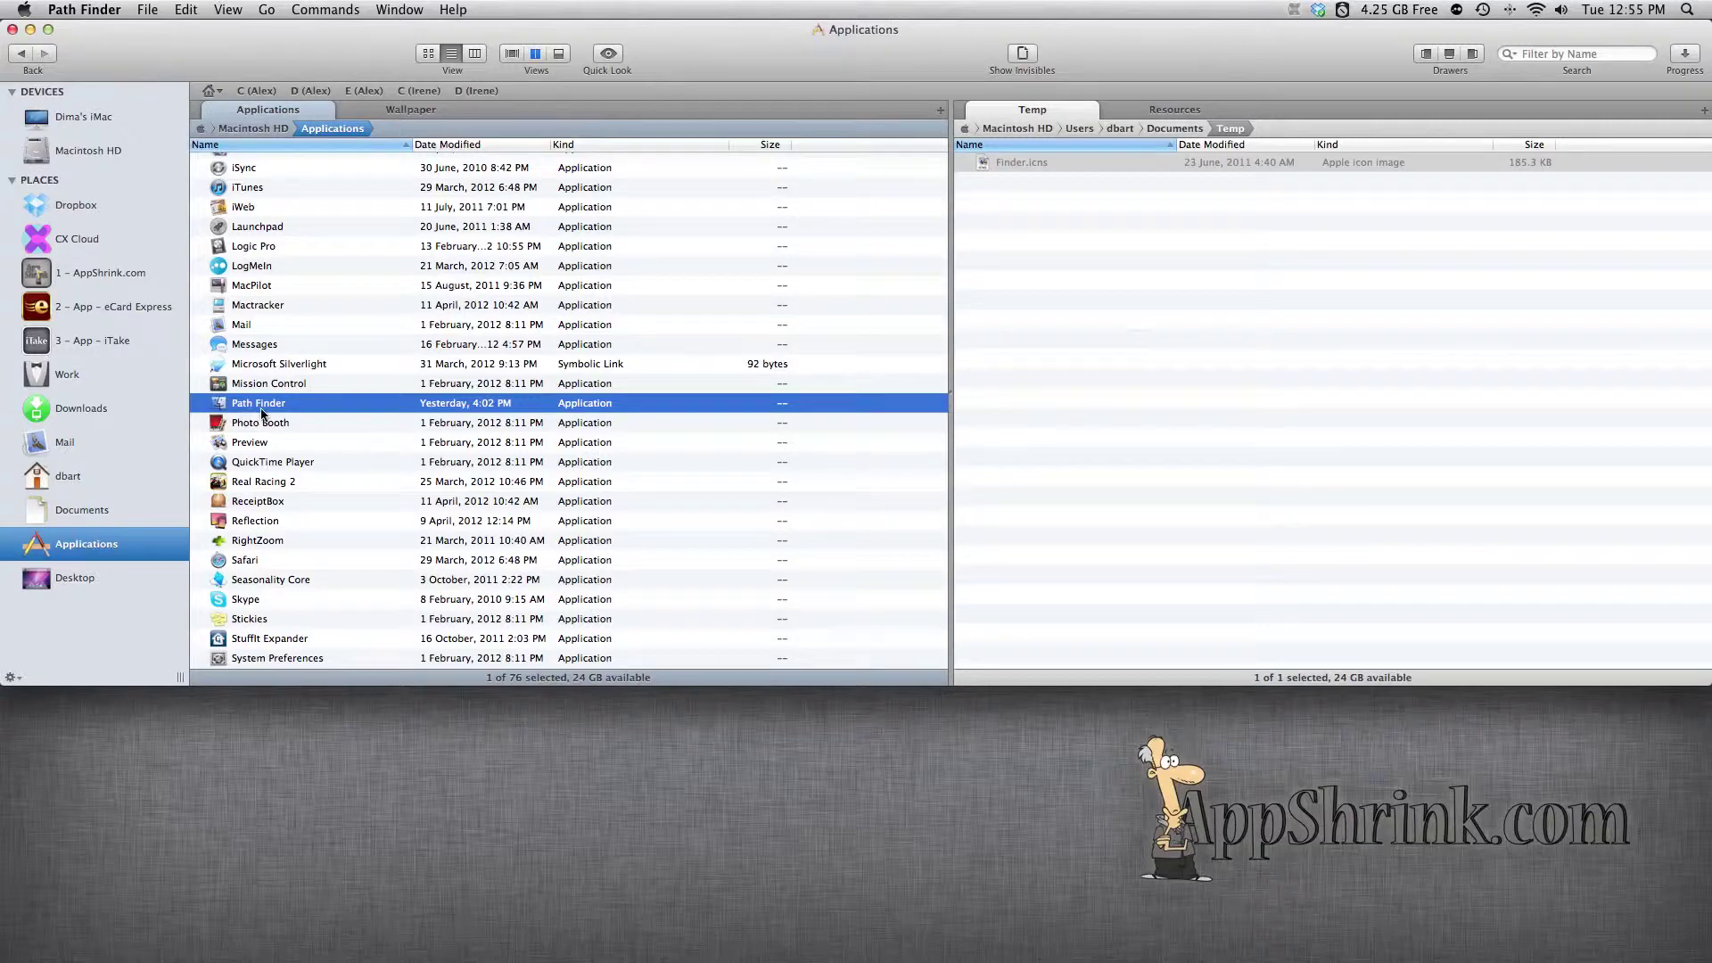
Step: Open Contents › Resources inside the Path Finder app package
{"action": "right_click", "coordinate": [263, 409]}
{"action": "left_click", "coordinate": [287, 451]}
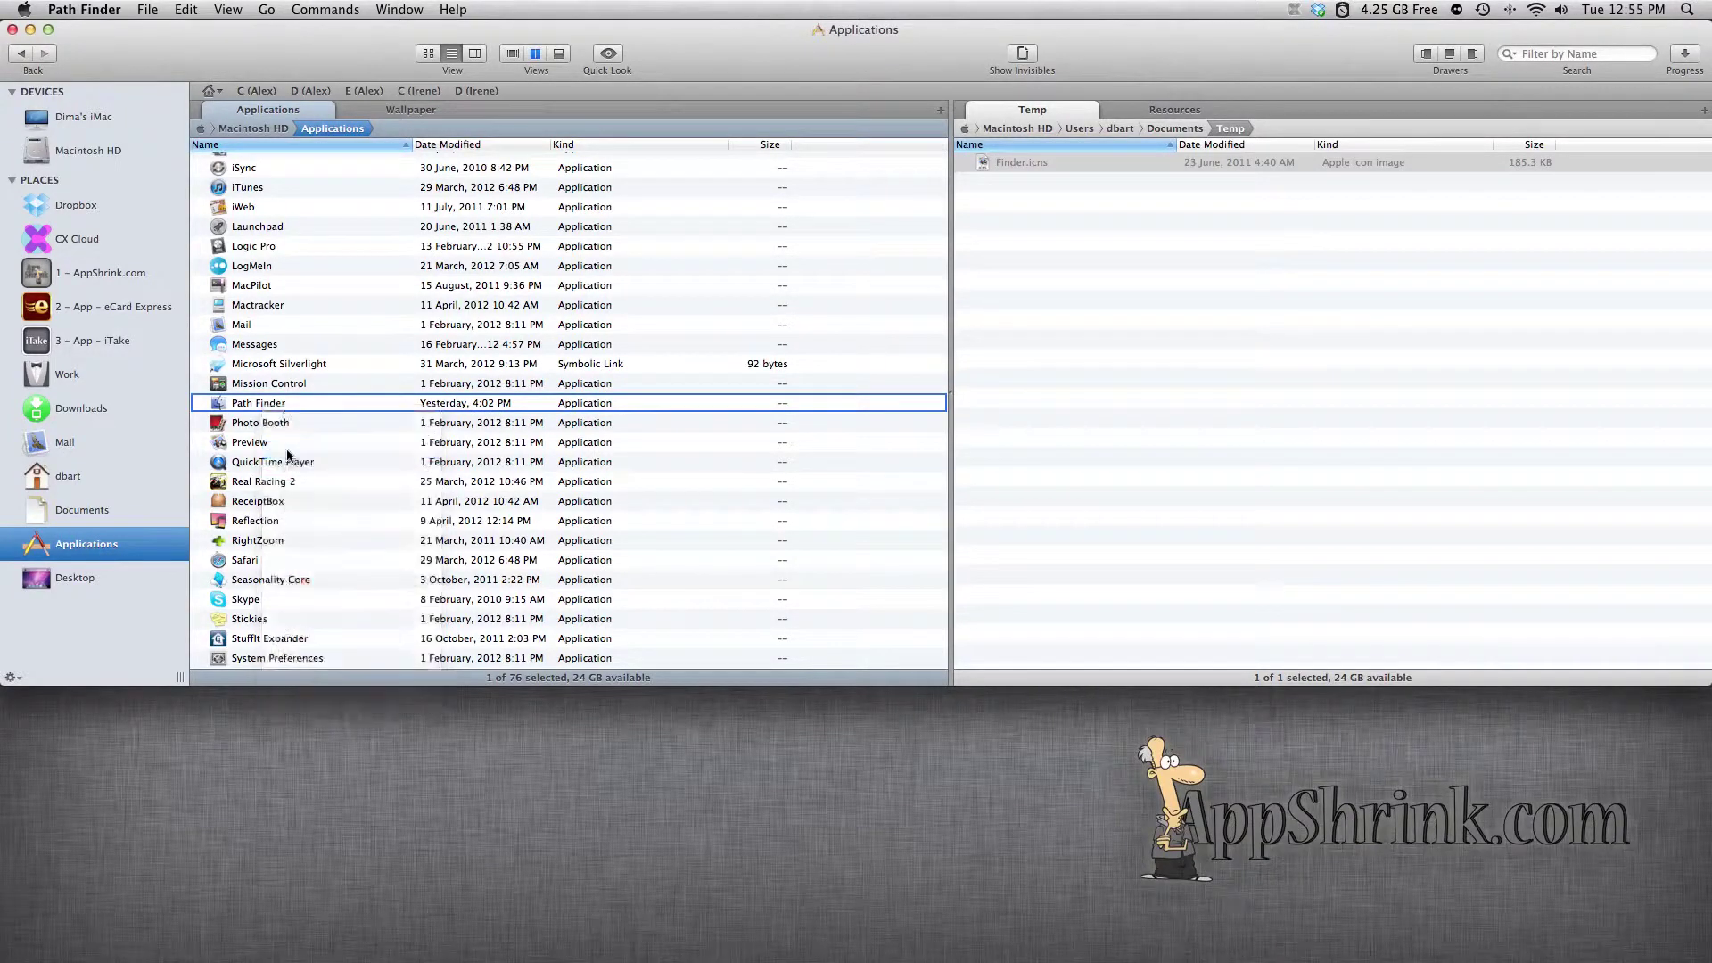
{"action": "double_click", "coordinate": [243, 169]}
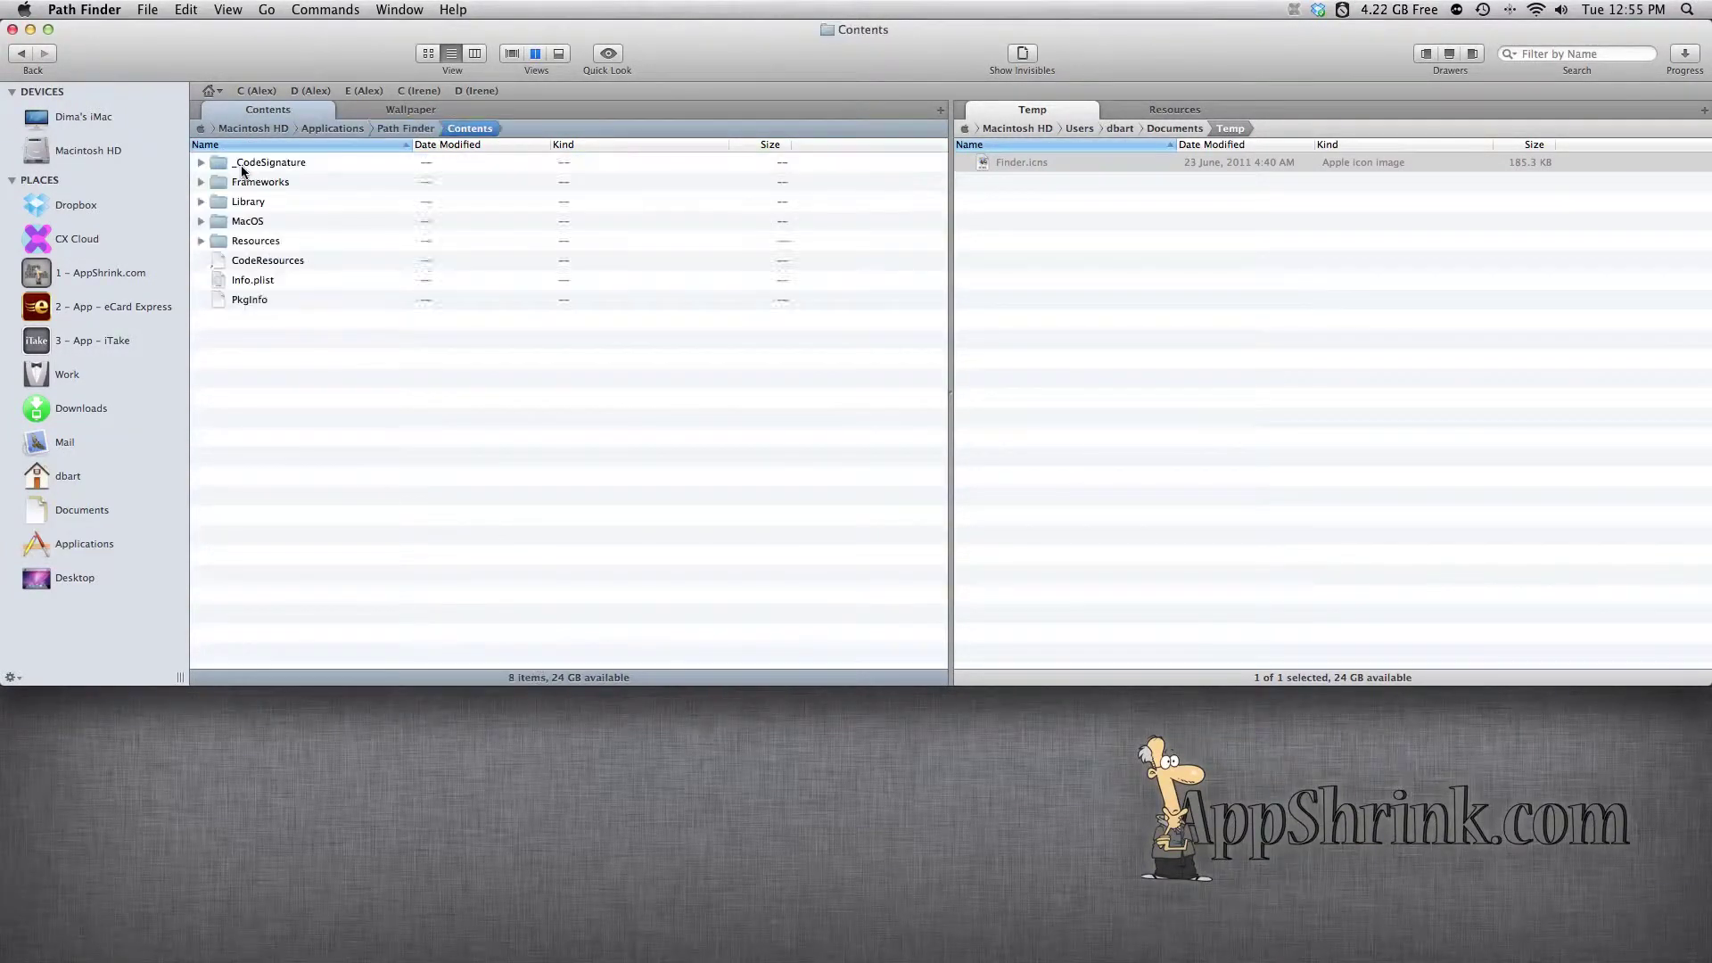
{"action": "double_click", "coordinate": [260, 242]}
{"action": "scroll", "coordinate": [261, 250], "scroll_direction": "down", "scroll_amount": 5}
{"action": "scroll", "coordinate": [261, 252], "scroll_direction": "down", "scroll_amount": 5}
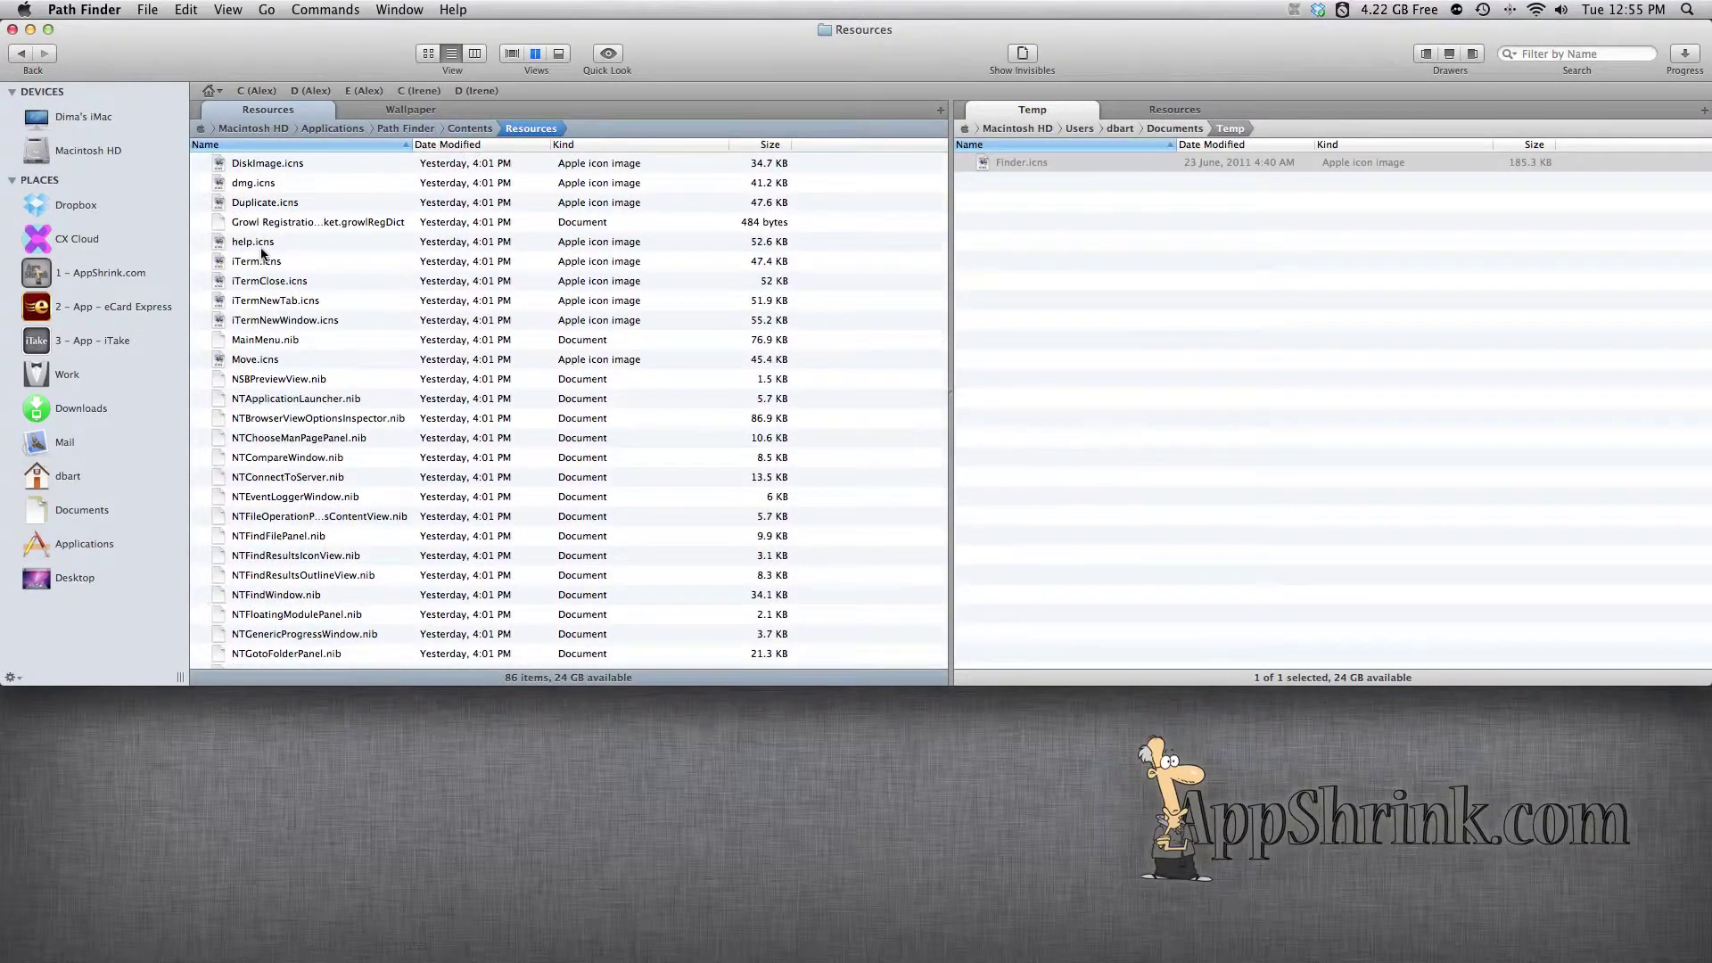
Step: Show Path Finder's Resources as large icons, scroll to PathFinder.icns, and select Temp's Finder.icns
{"action": "left_click", "coordinate": [427, 55]}
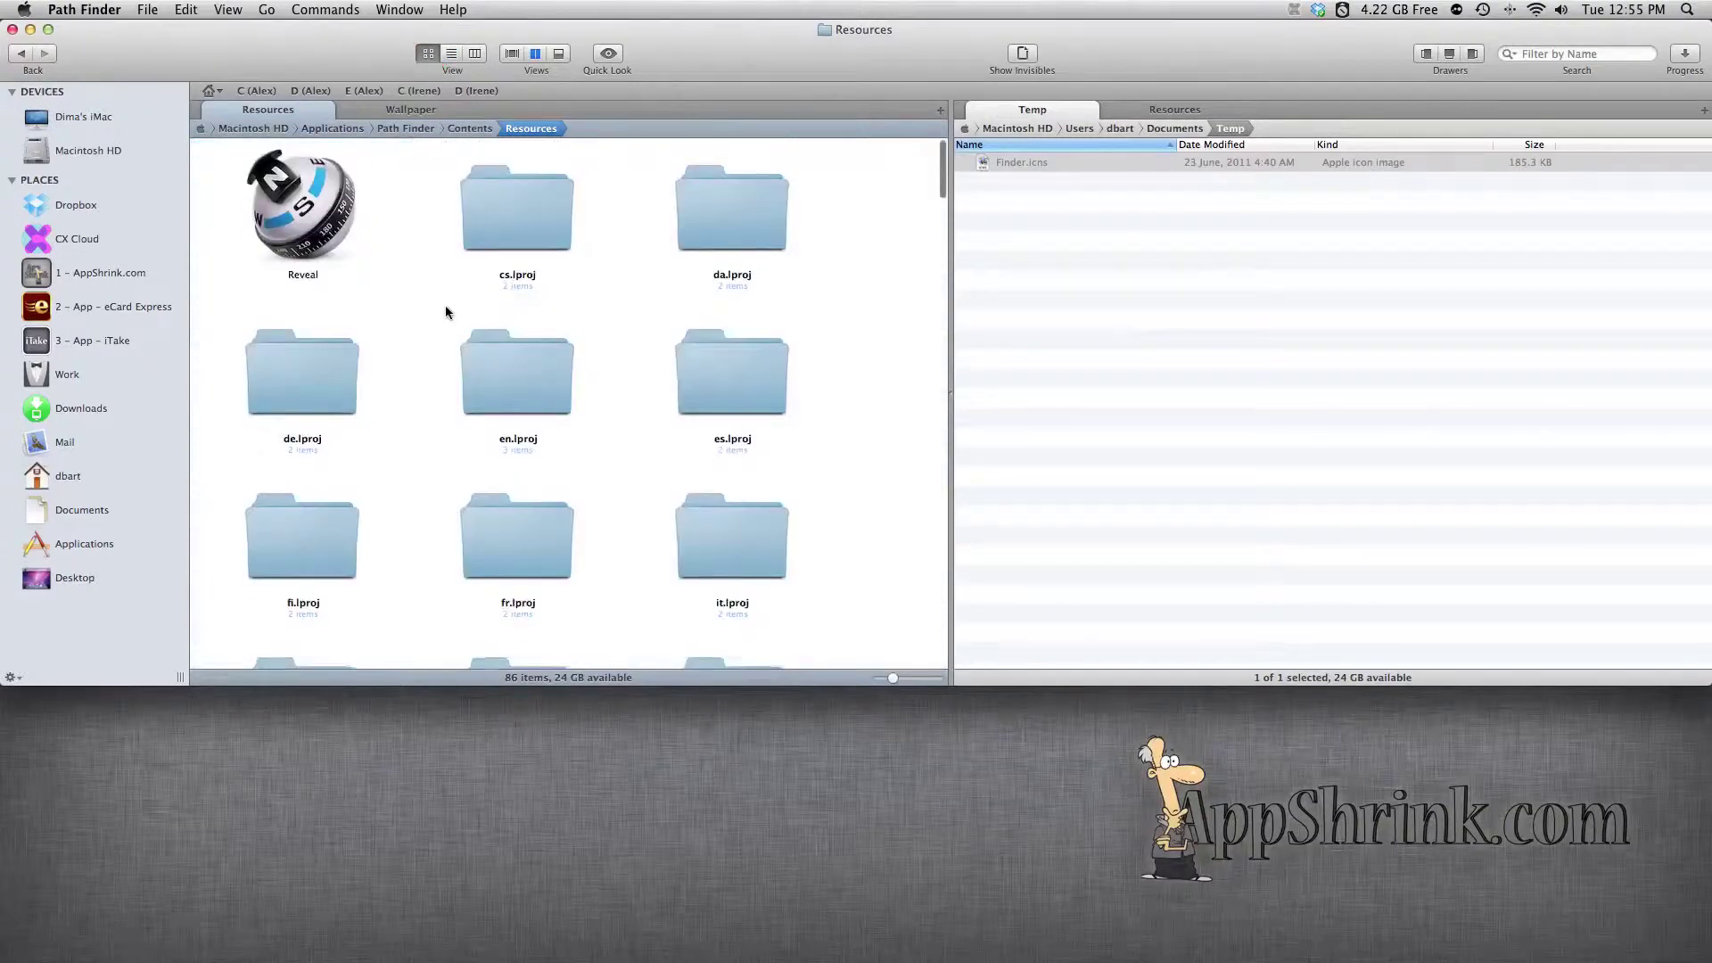
{"action": "scroll", "coordinate": [446, 306], "scroll_direction": "down", "scroll_amount": 10}
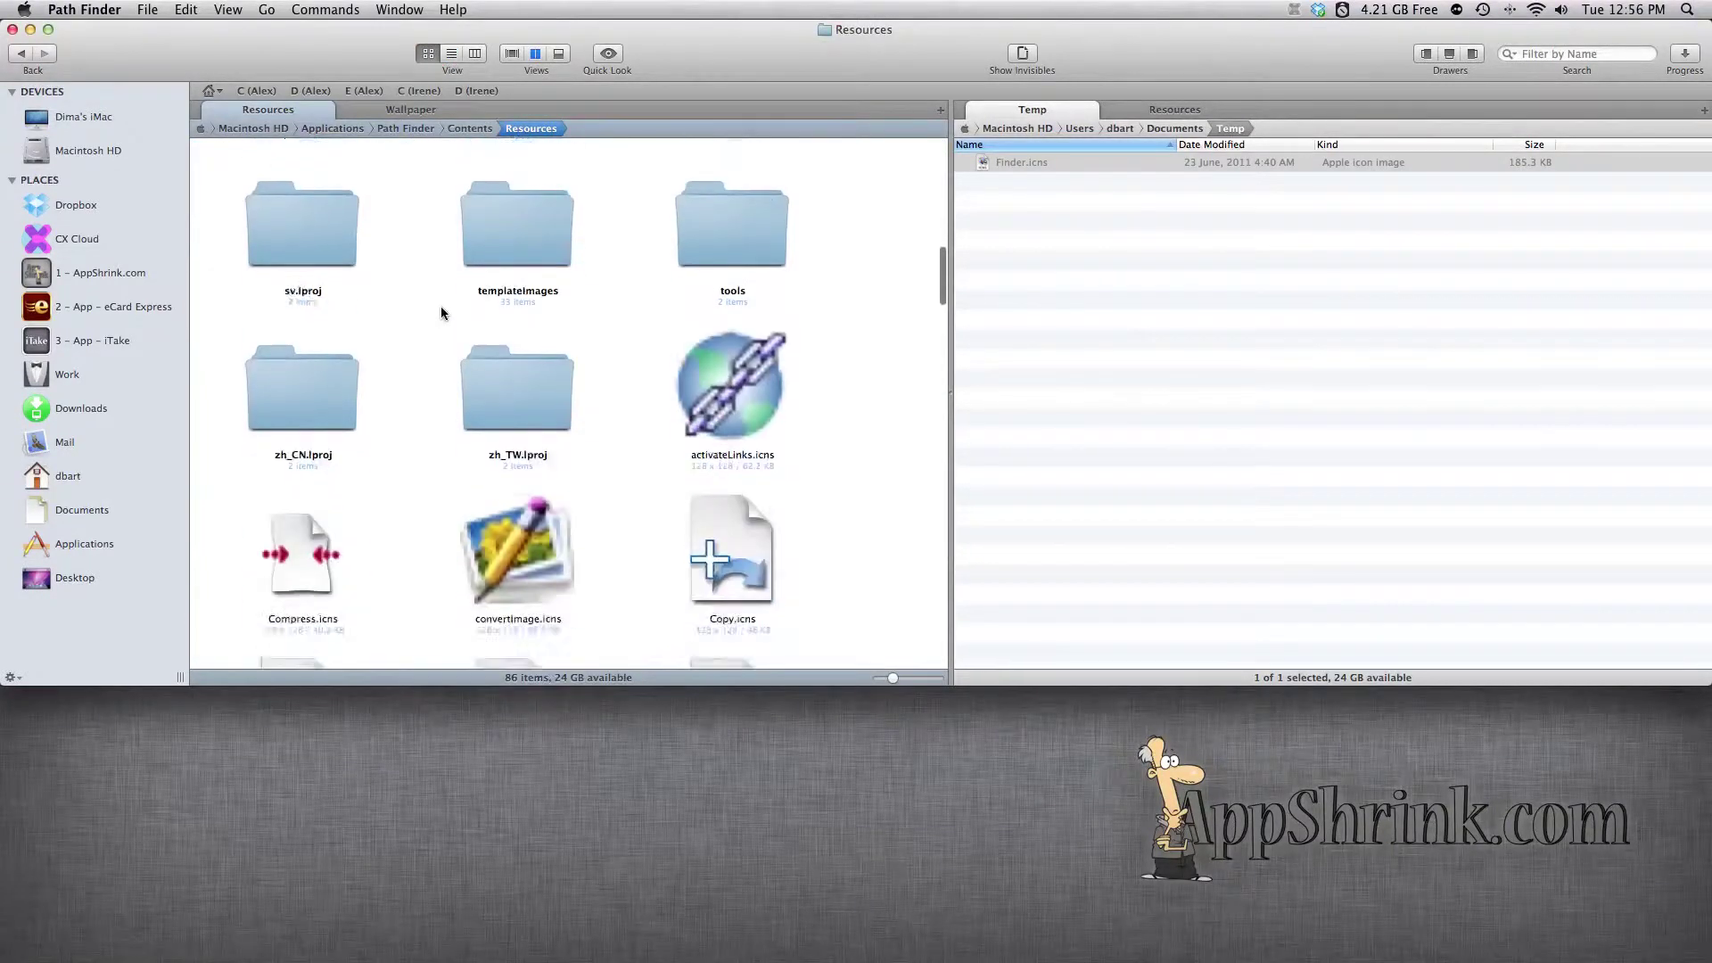
{"action": "scroll", "coordinate": [441, 312], "scroll_direction": "down", "scroll_amount": 10}
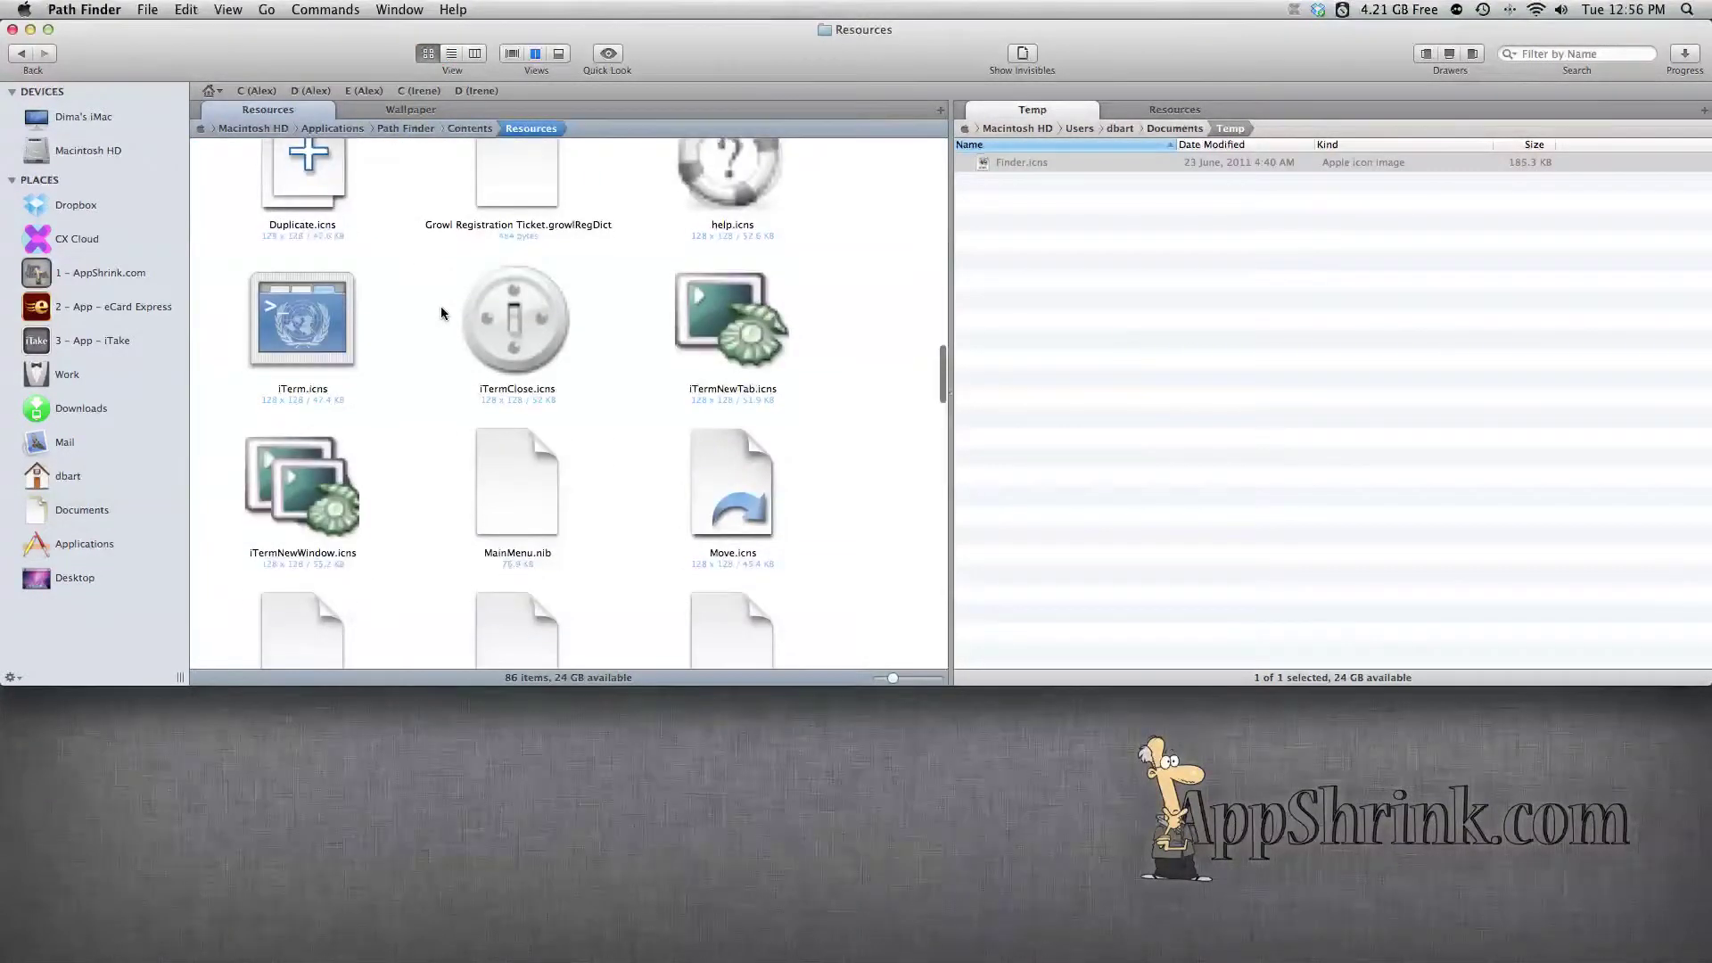
{"action": "scroll", "coordinate": [441, 312], "scroll_direction": "down", "scroll_amount": 10}
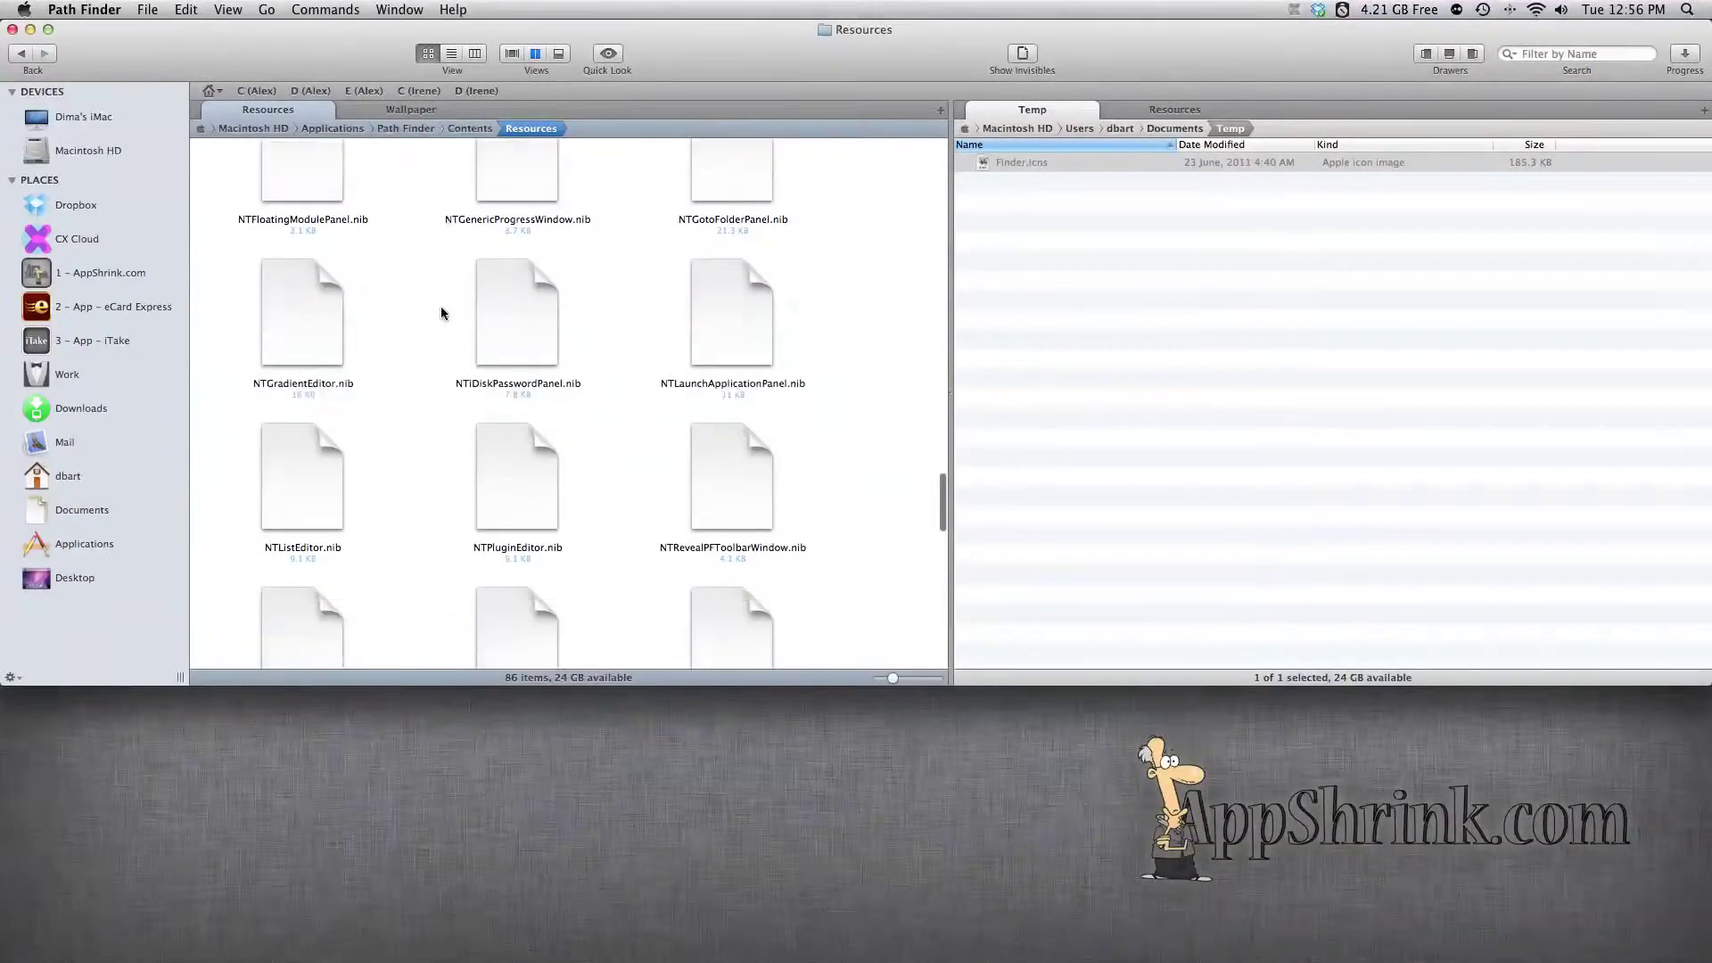
{"action": "scroll", "coordinate": [441, 308], "scroll_direction": "down", "scroll_amount": 8}
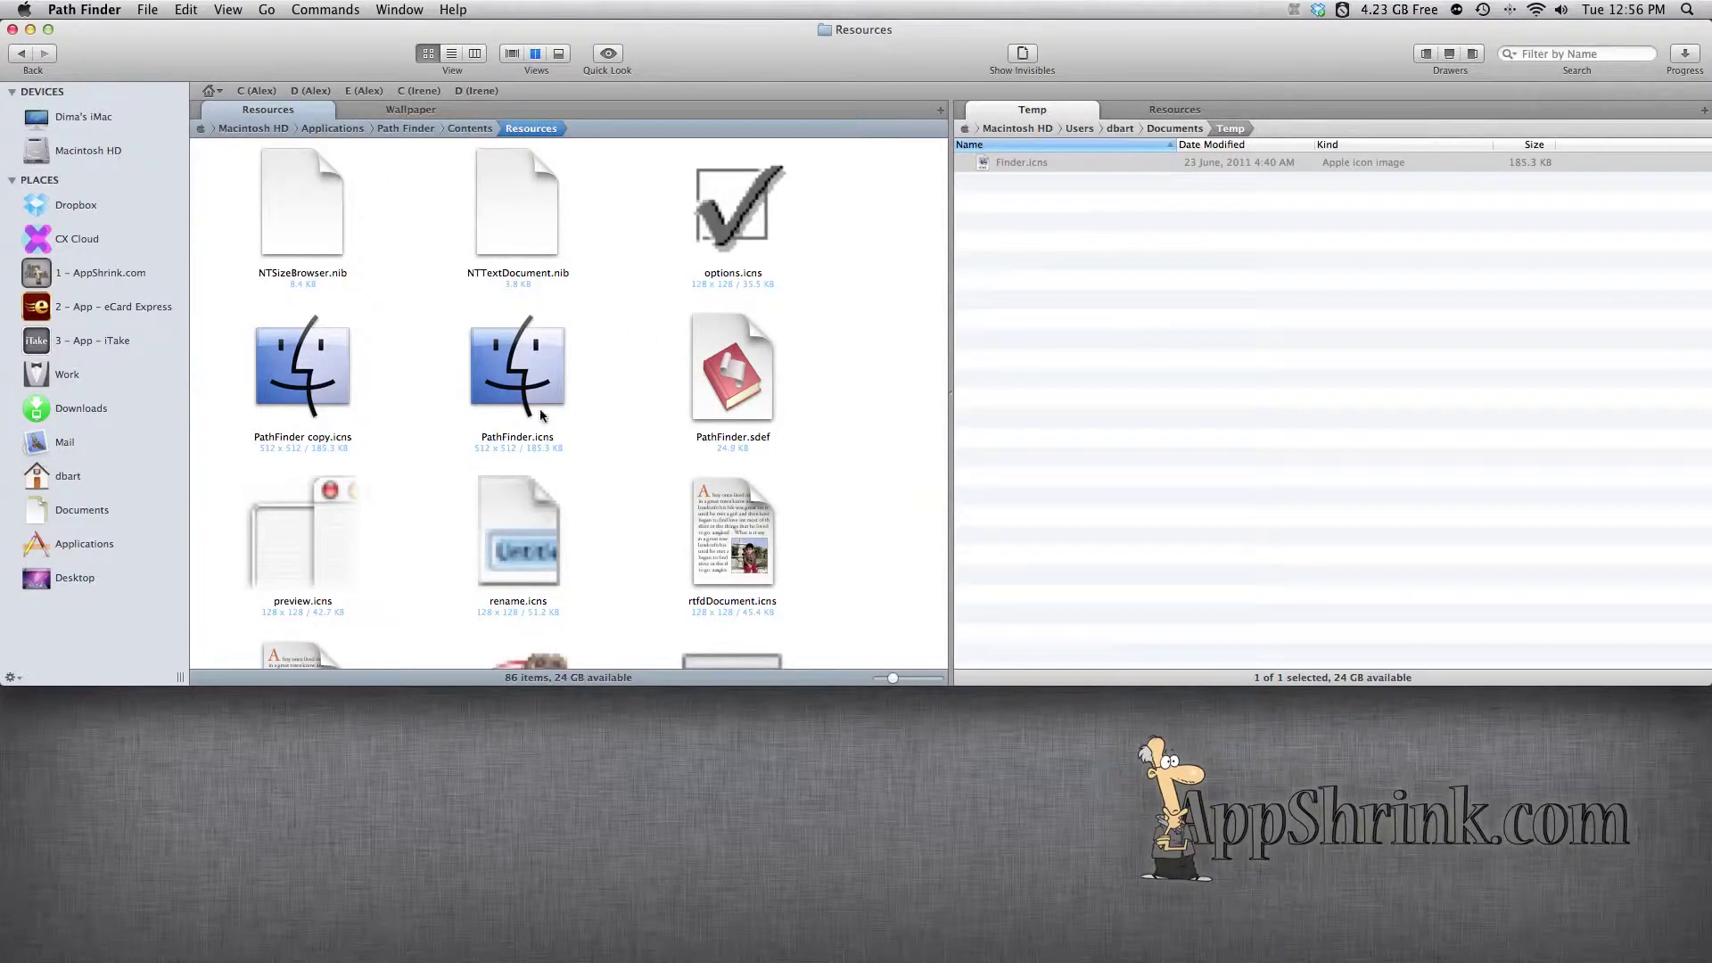
{"action": "left_click", "coordinate": [1032, 169]}
Step: Rename Finder.icns in Temp to PathFinder.icns
{"action": "key", "text": "Return"}
{"action": "type", "text": "Path"}
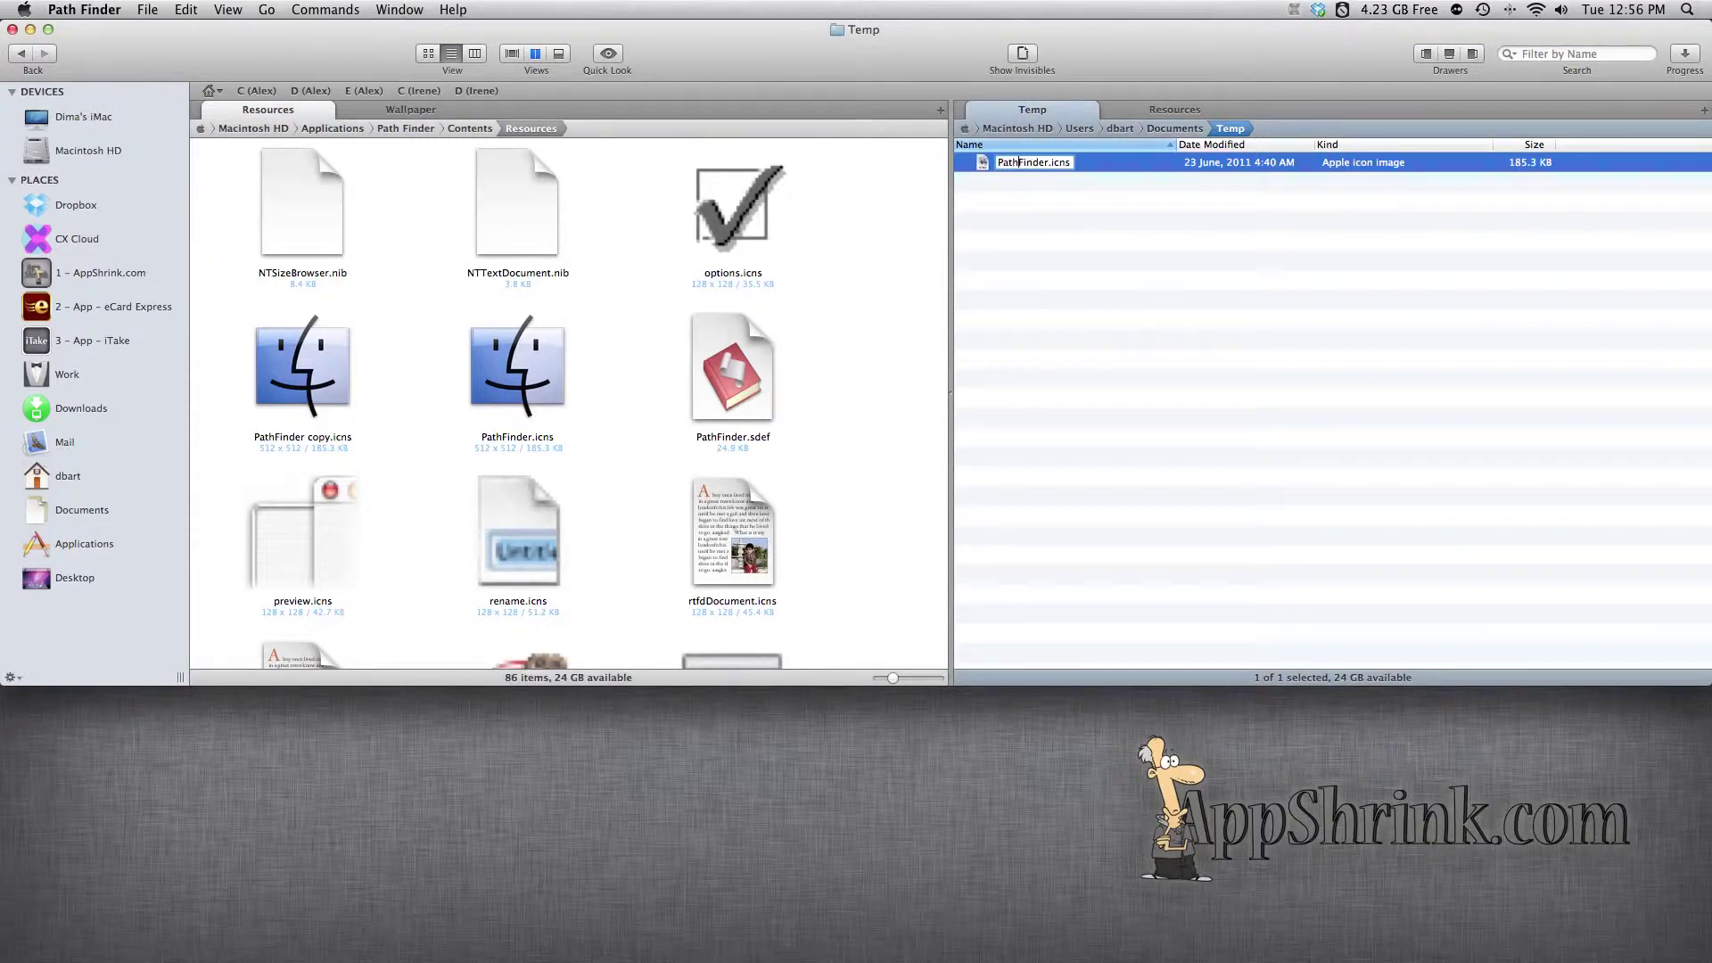
{"action": "key", "text": "Return"}
Step: Drag PathFinder.icns into the app's Resources folder, replacing the existing PathFinder.icns
{"action": "left_click_drag", "start_coordinate": [1032, 163], "coordinate": [560, 419]}
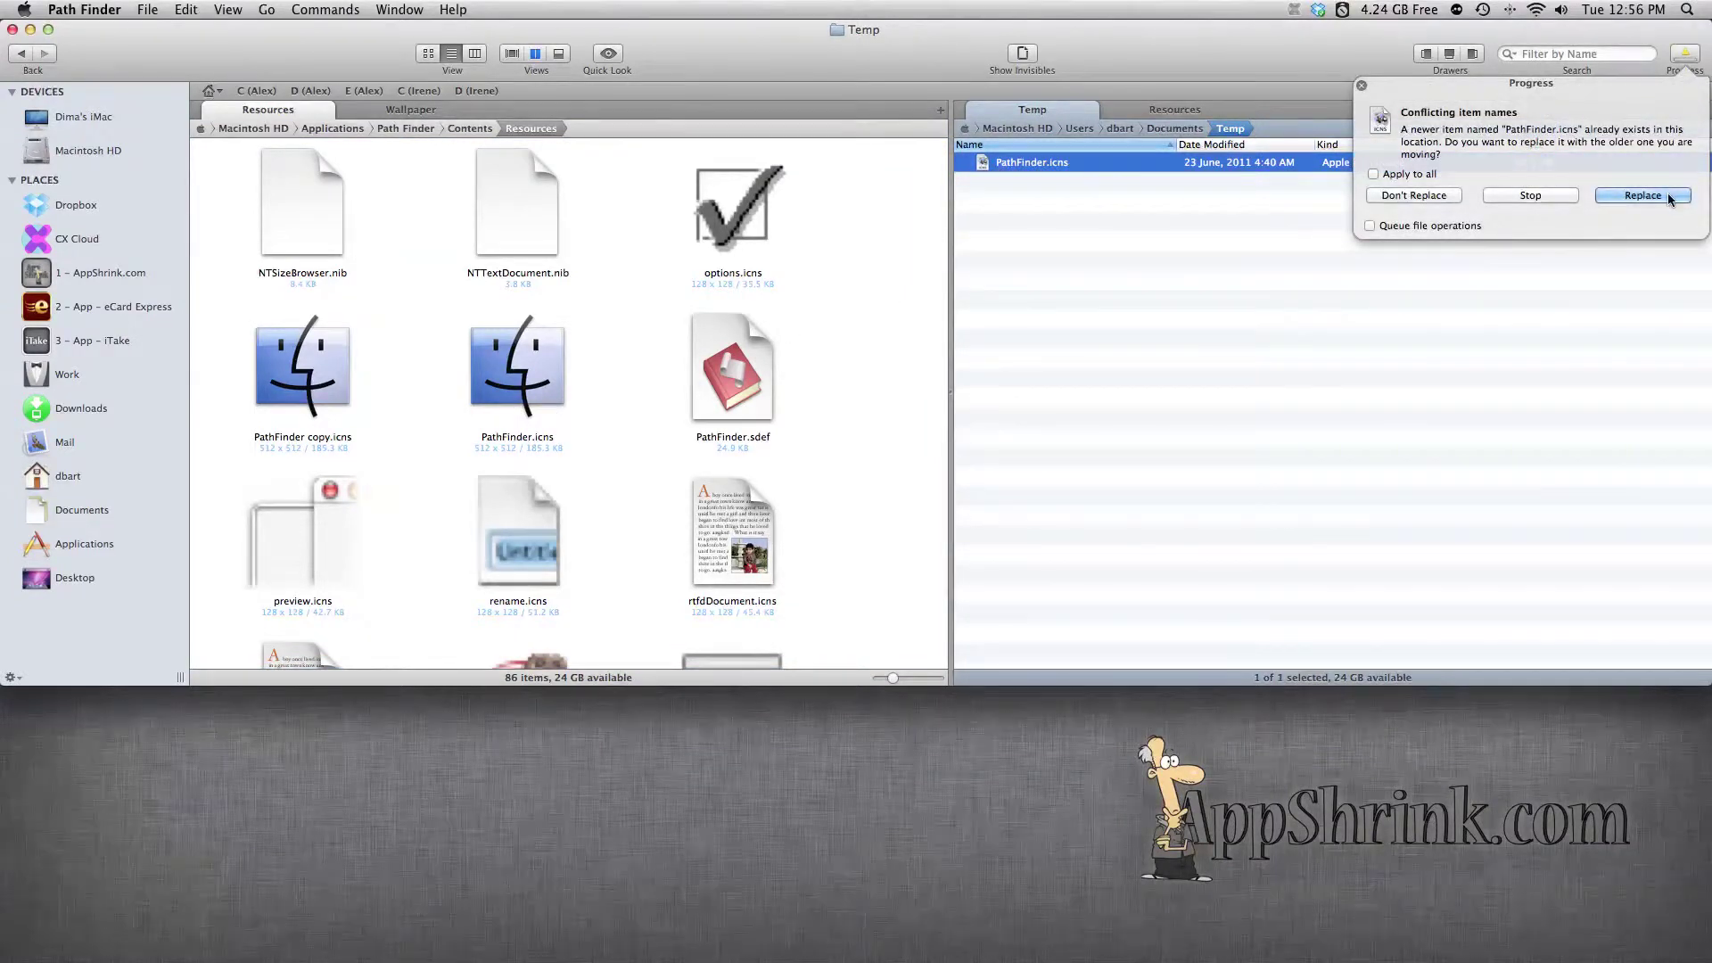
{"action": "left_click", "coordinate": [1642, 195]}
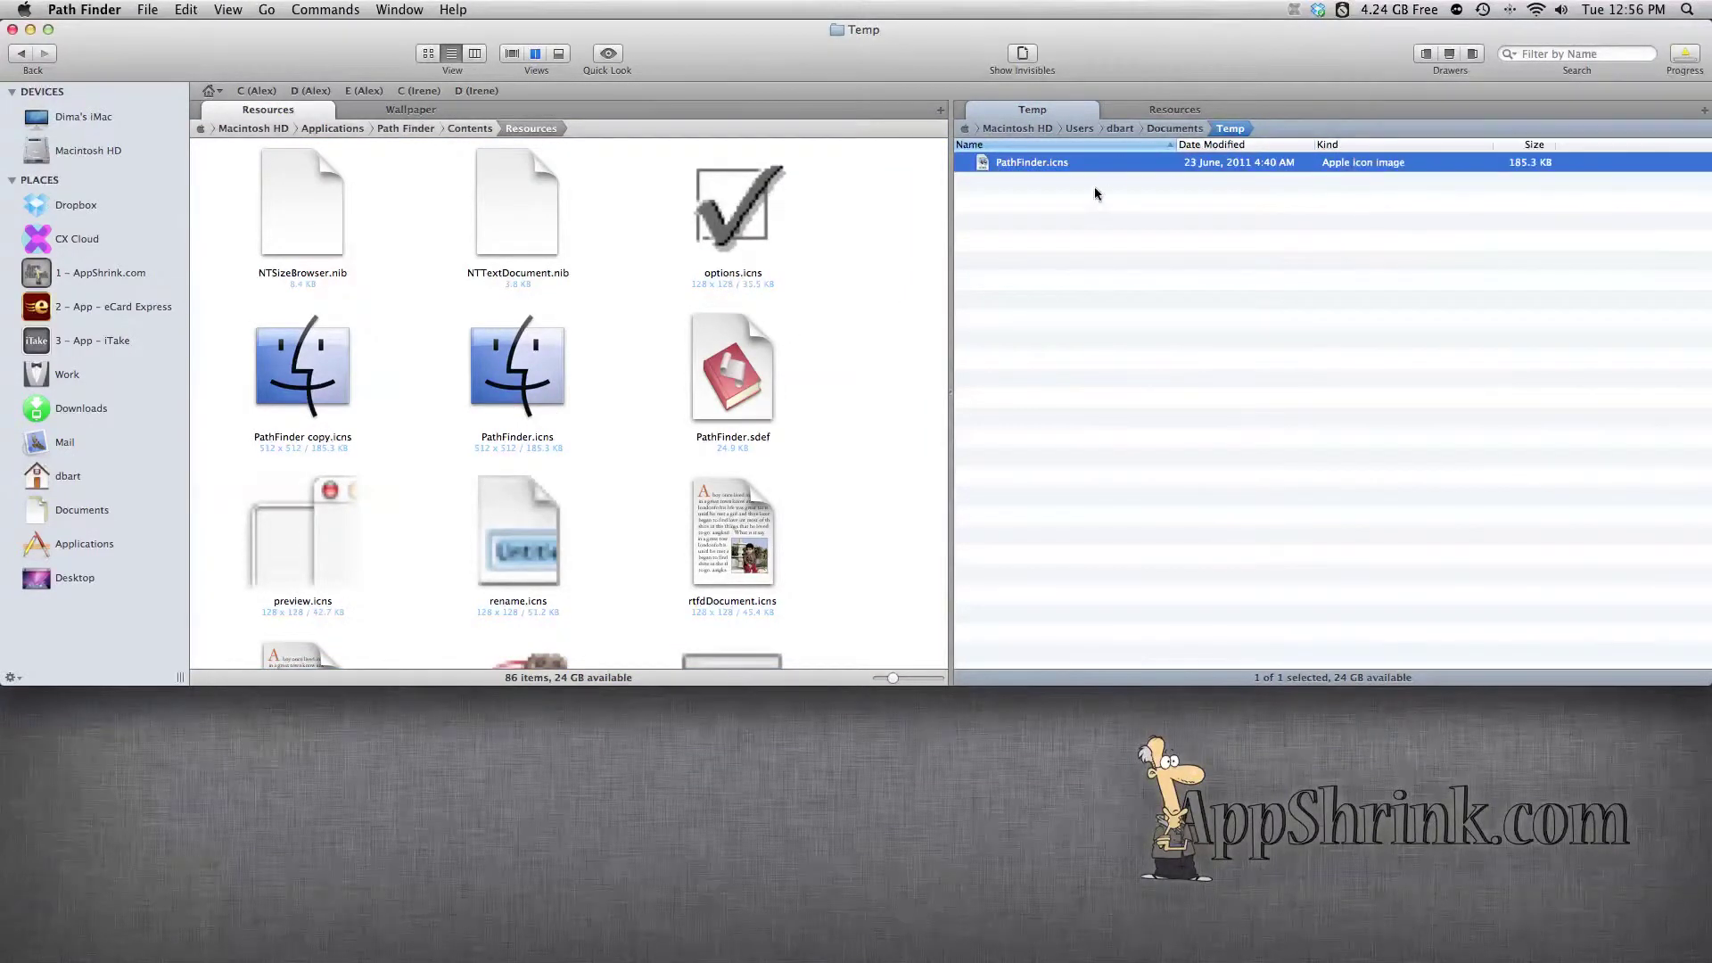
{"action": "left_click", "coordinate": [1081, 241]}
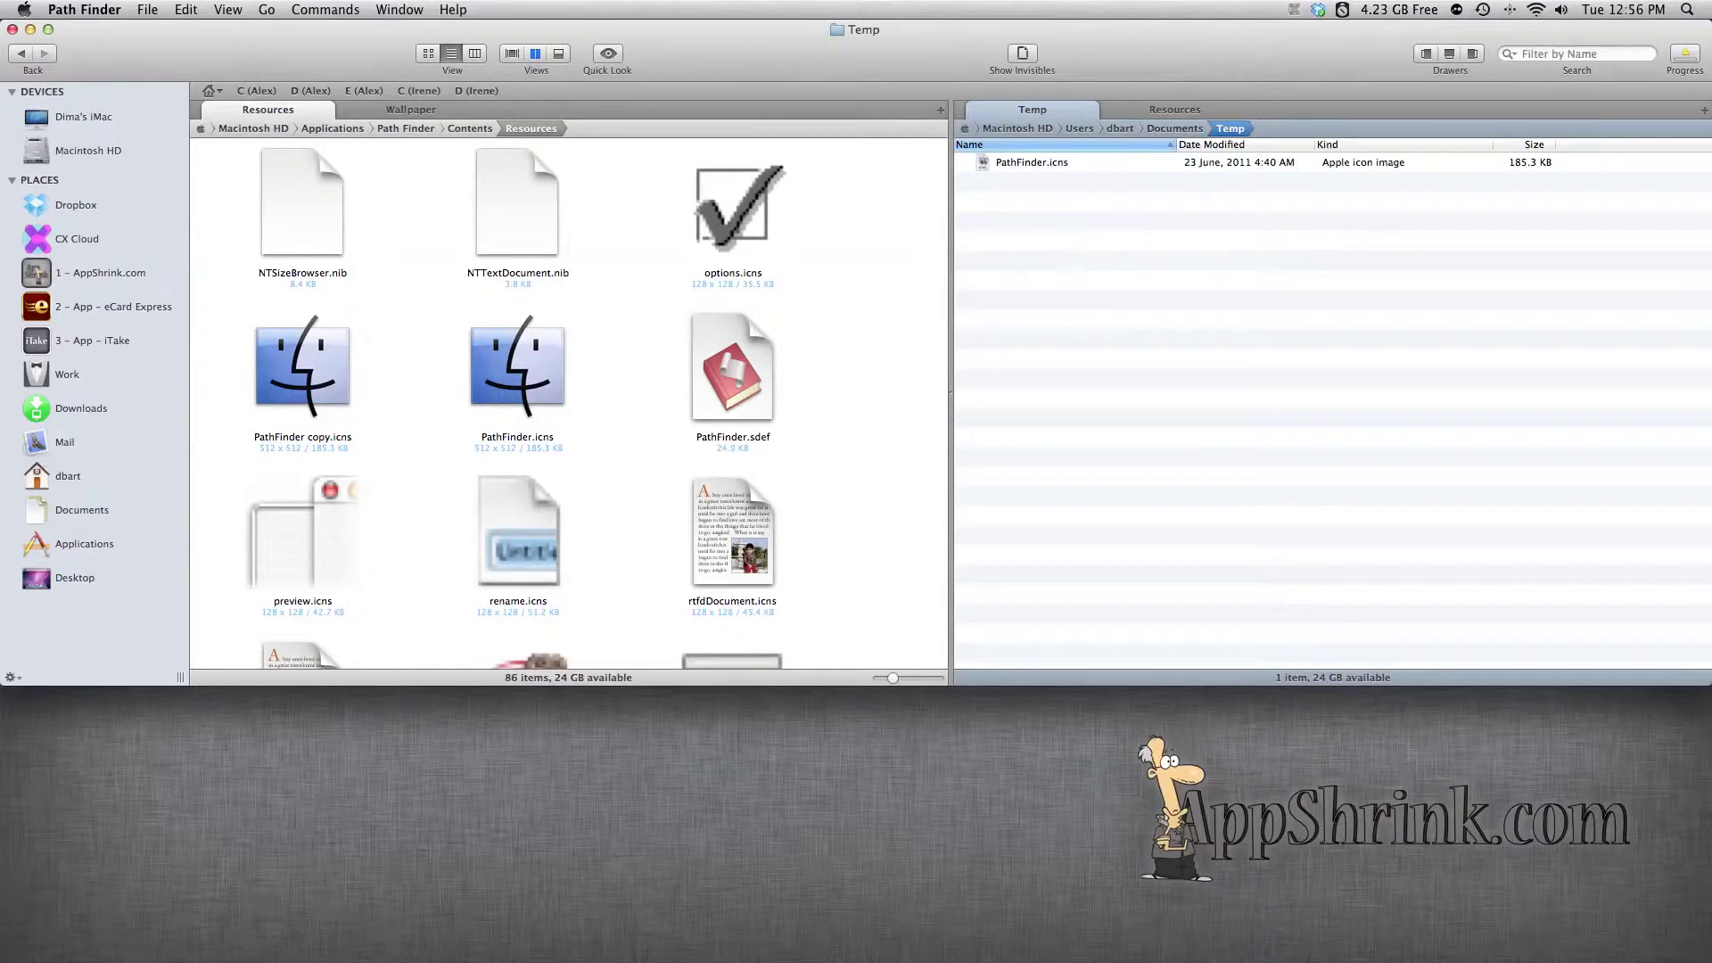
{"action": "mouse_move", "coordinate": [350, 927]}
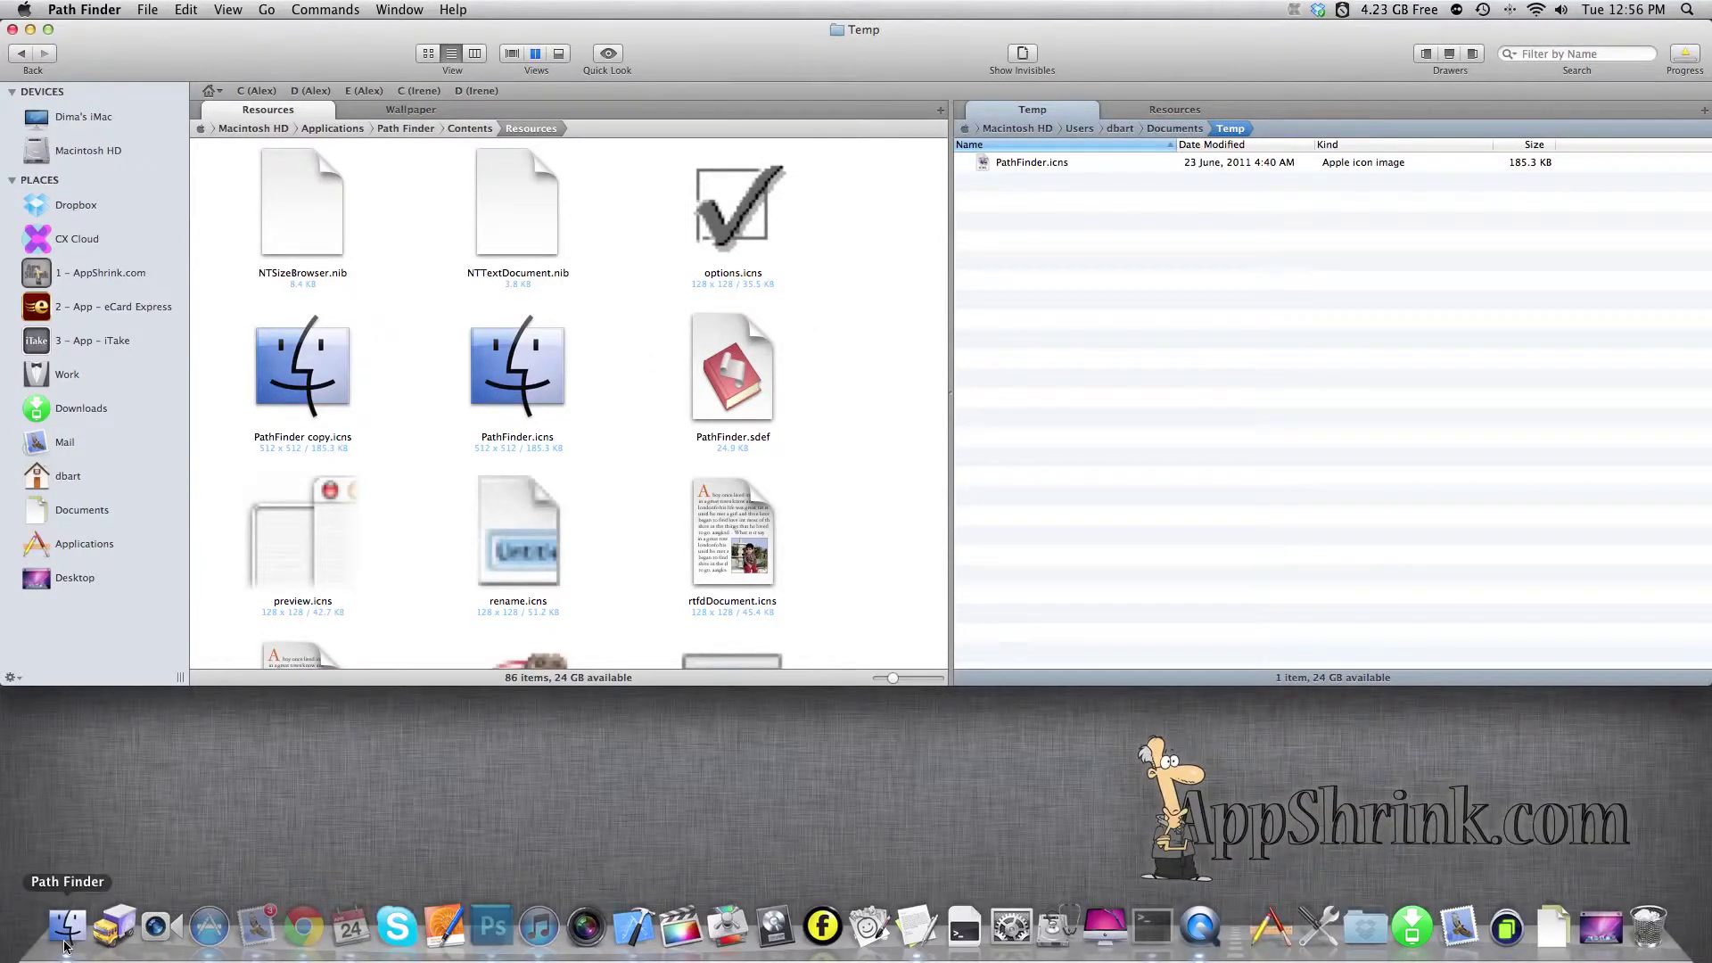